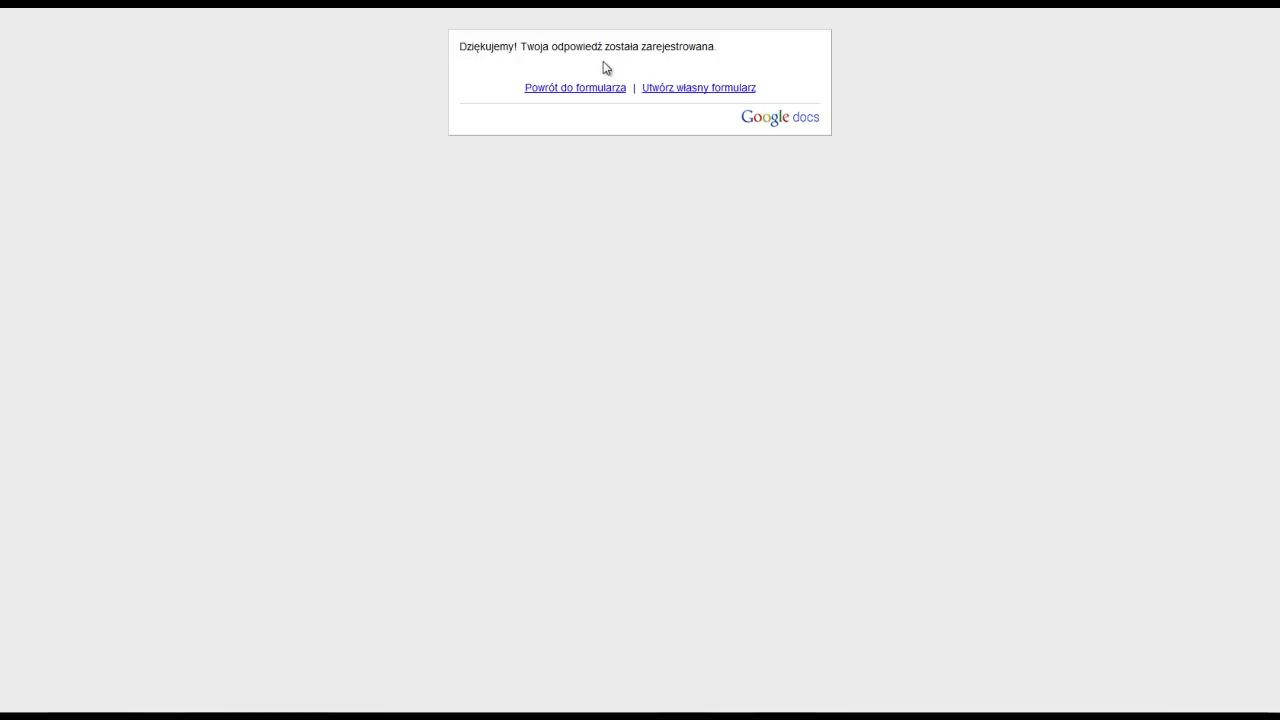
Step: View the summary of the form's responses and return to the form editor
left_click(594, 97)
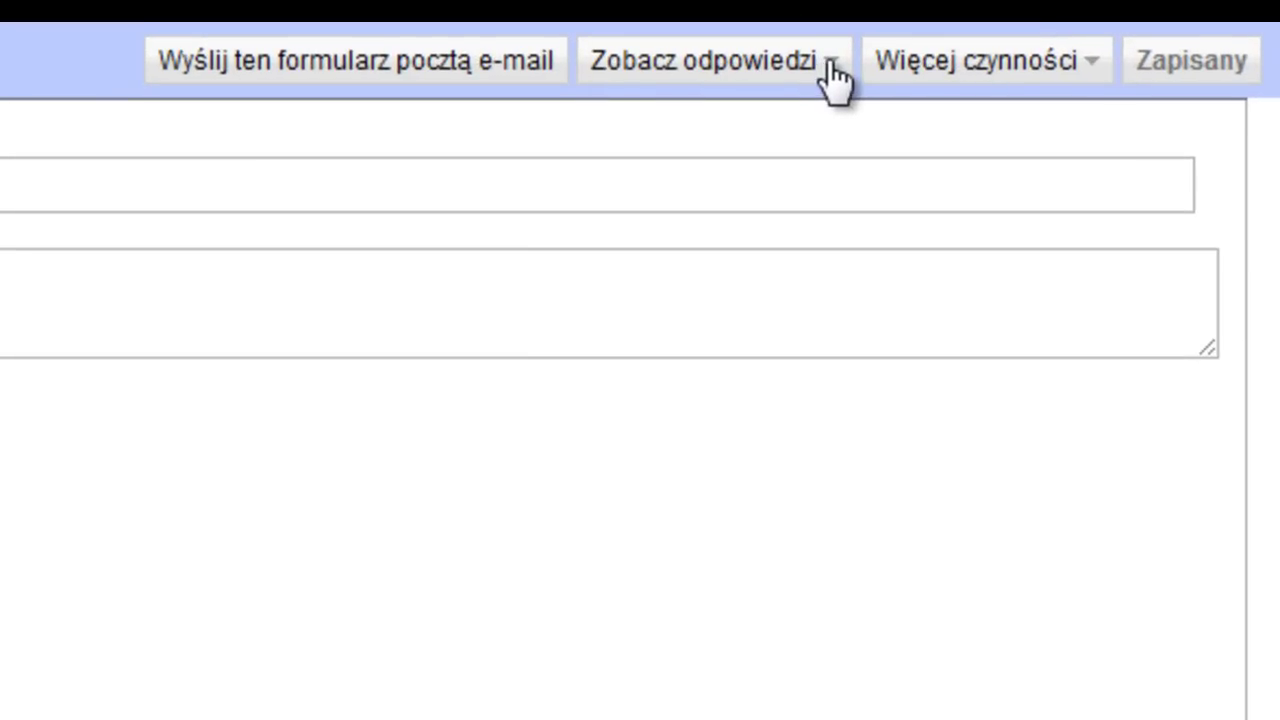
left_click(833, 80)
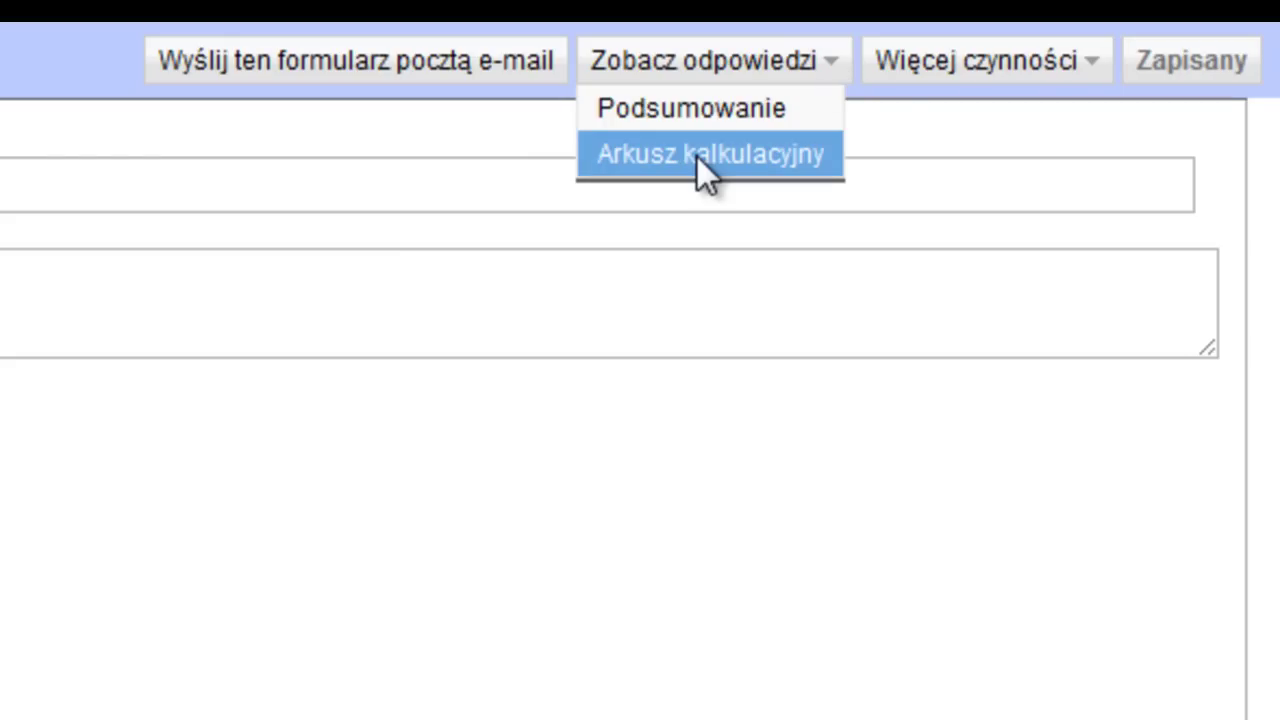
left_click(721, 110)
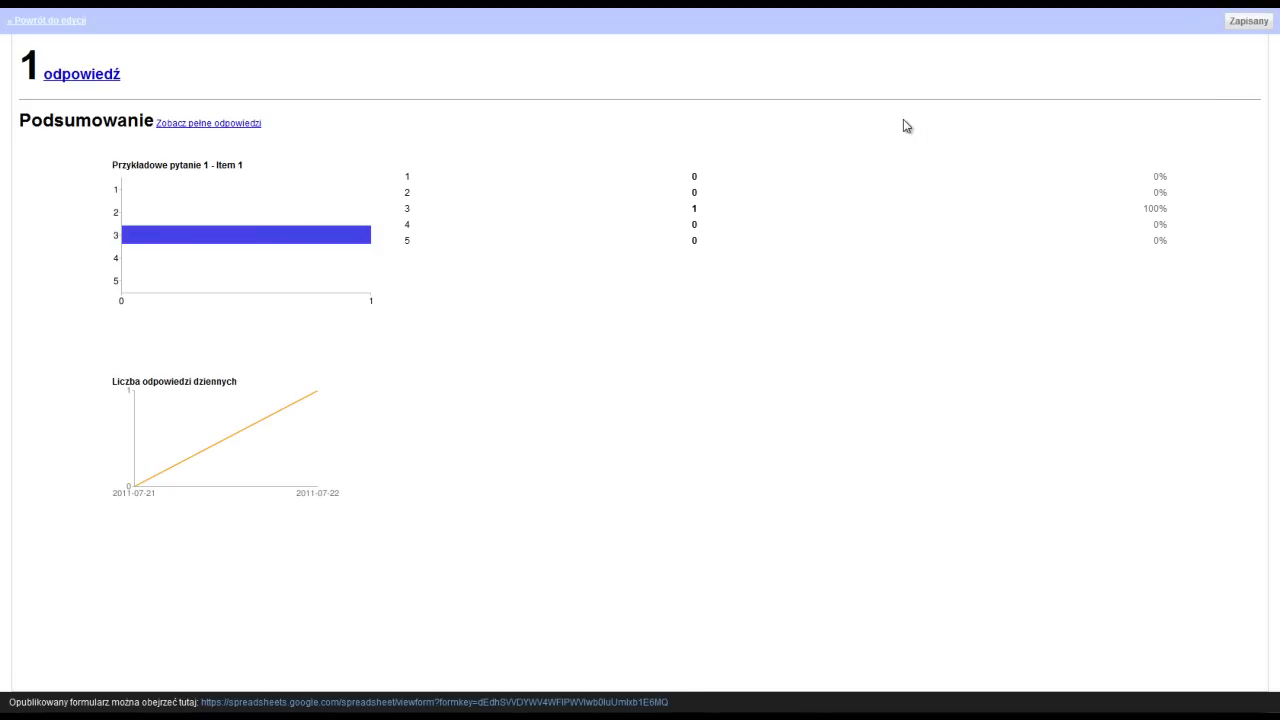
left_click(70, 28)
Step: View the form's responses as a spreadsheet and go back to the form editor
left_click(1118, 25)
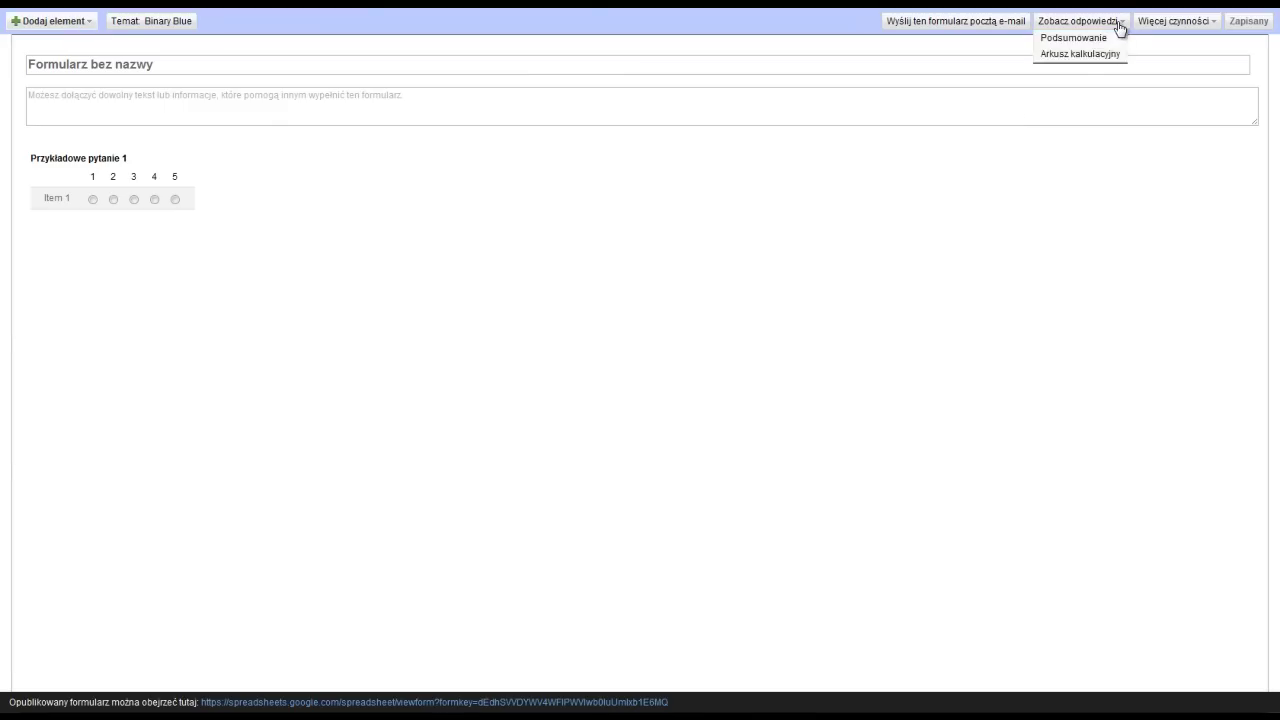
left_click(1084, 55)
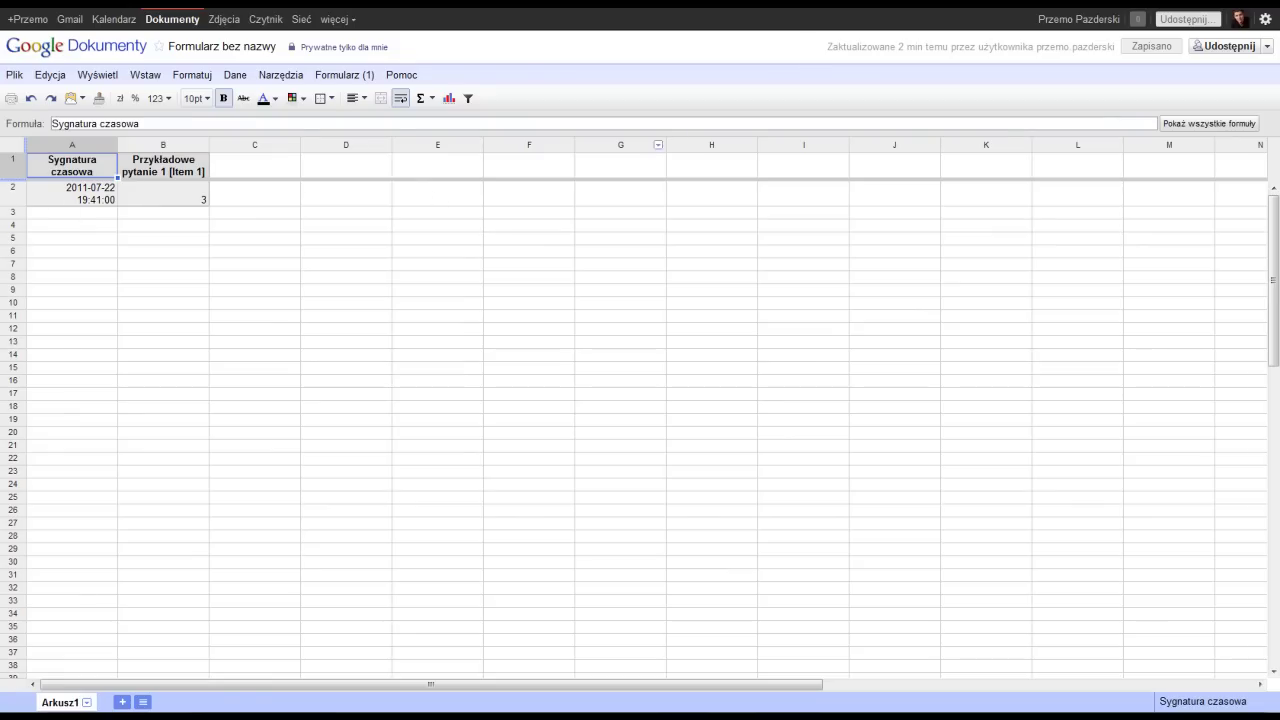
left_click(782, 12)
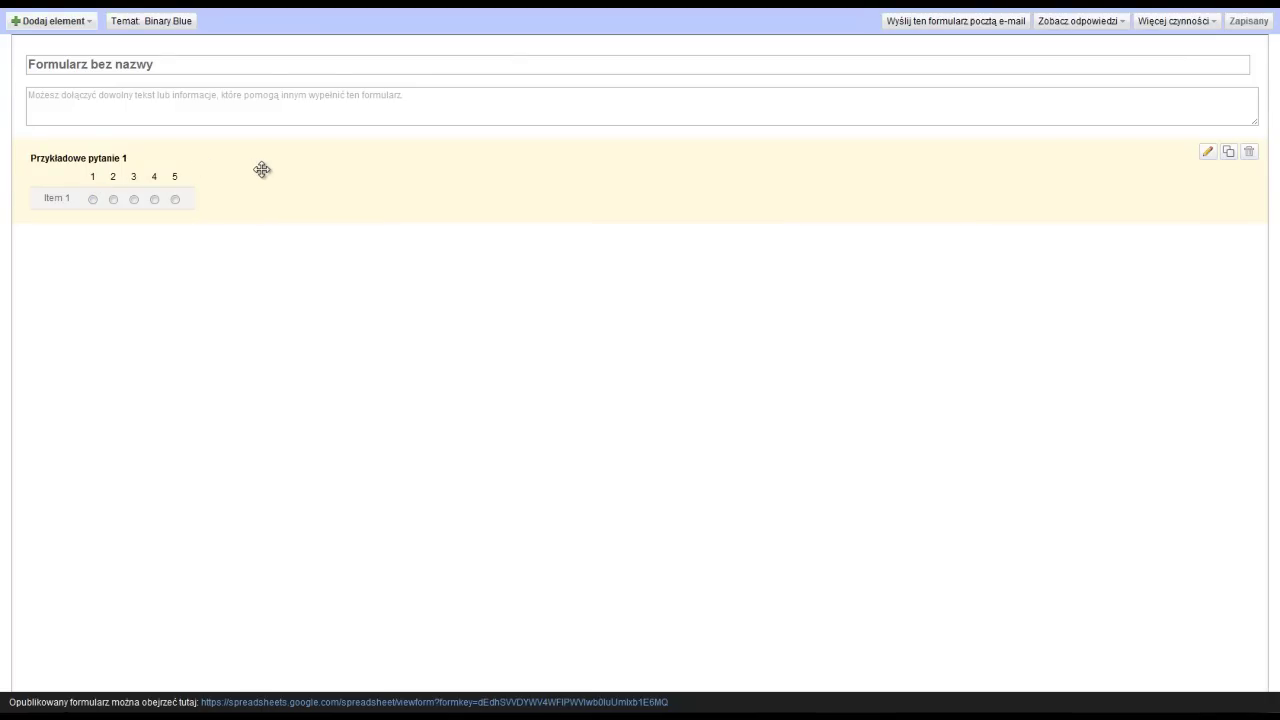
Step: Add a page break (Podział strony) after Przykładowe pytanie 1
left_click(81, 21)
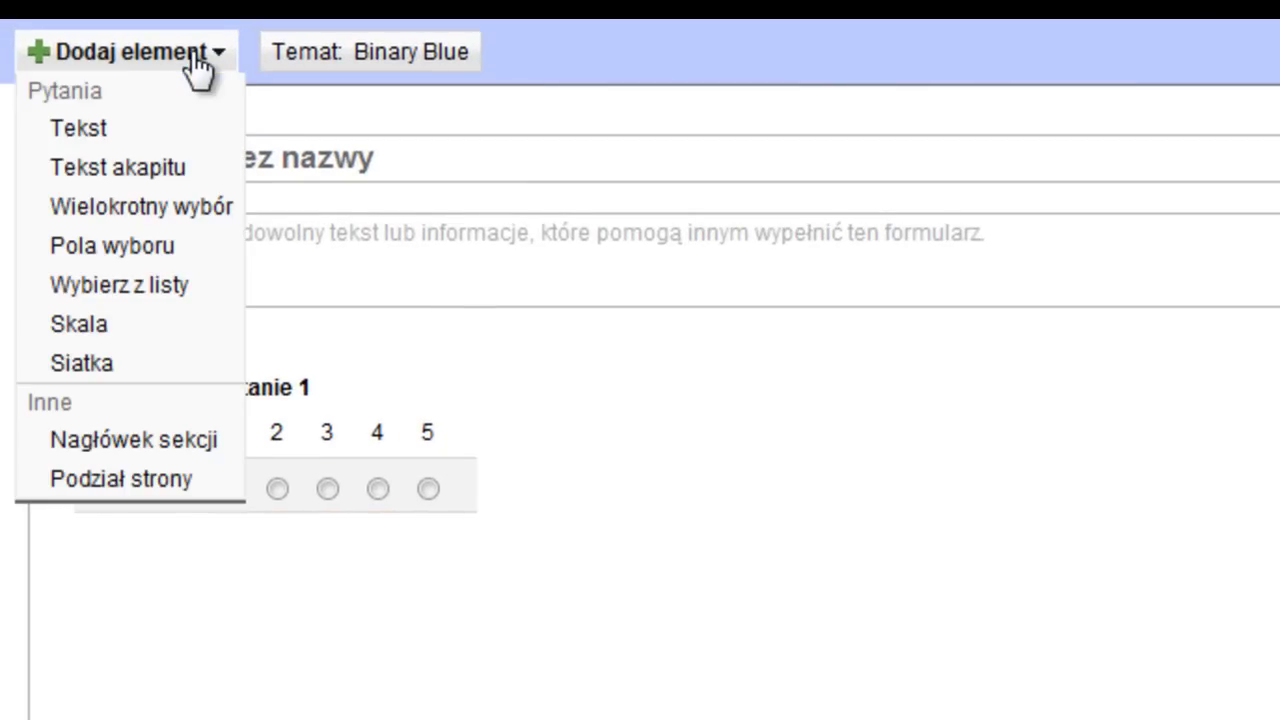
left_click(121, 479)
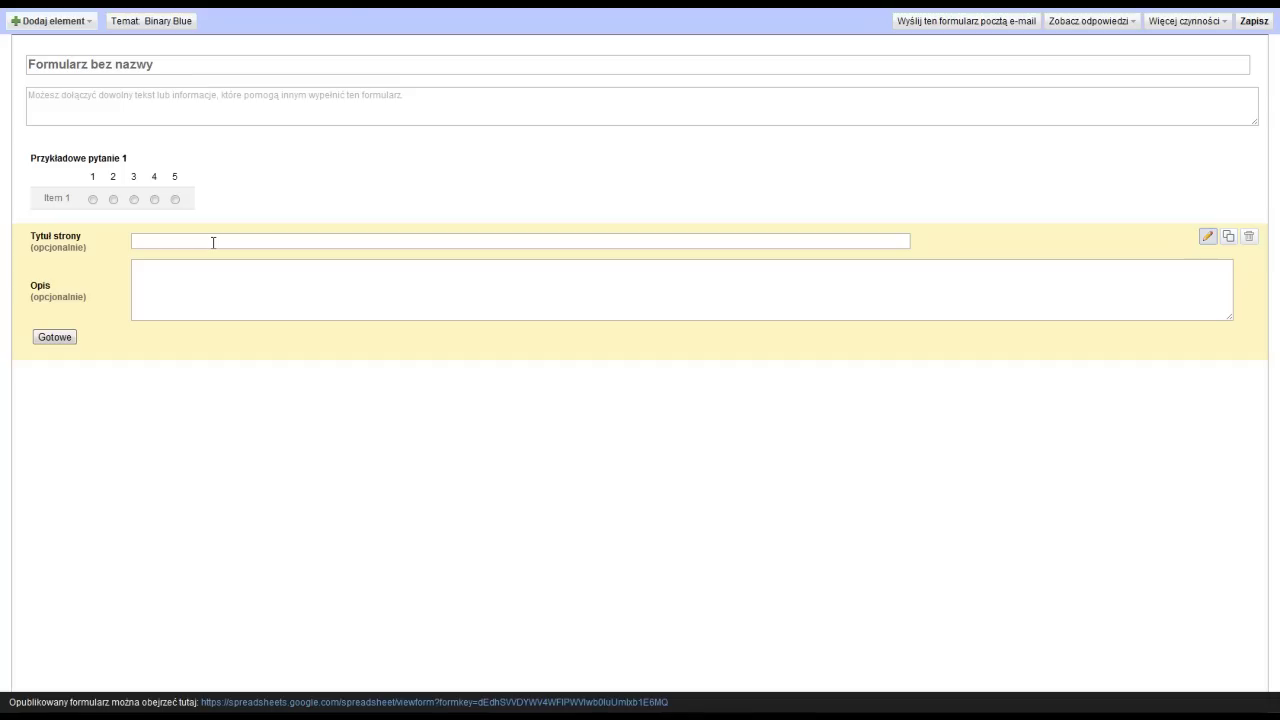
Step: Change Przykładowe pytanie 1 to a required multiple-choice question (Wielokrotny wybór) with the answers "hdgsjksgjg" and "d'kdfkp"
left_click(1235, 158)
left_click(222, 209)
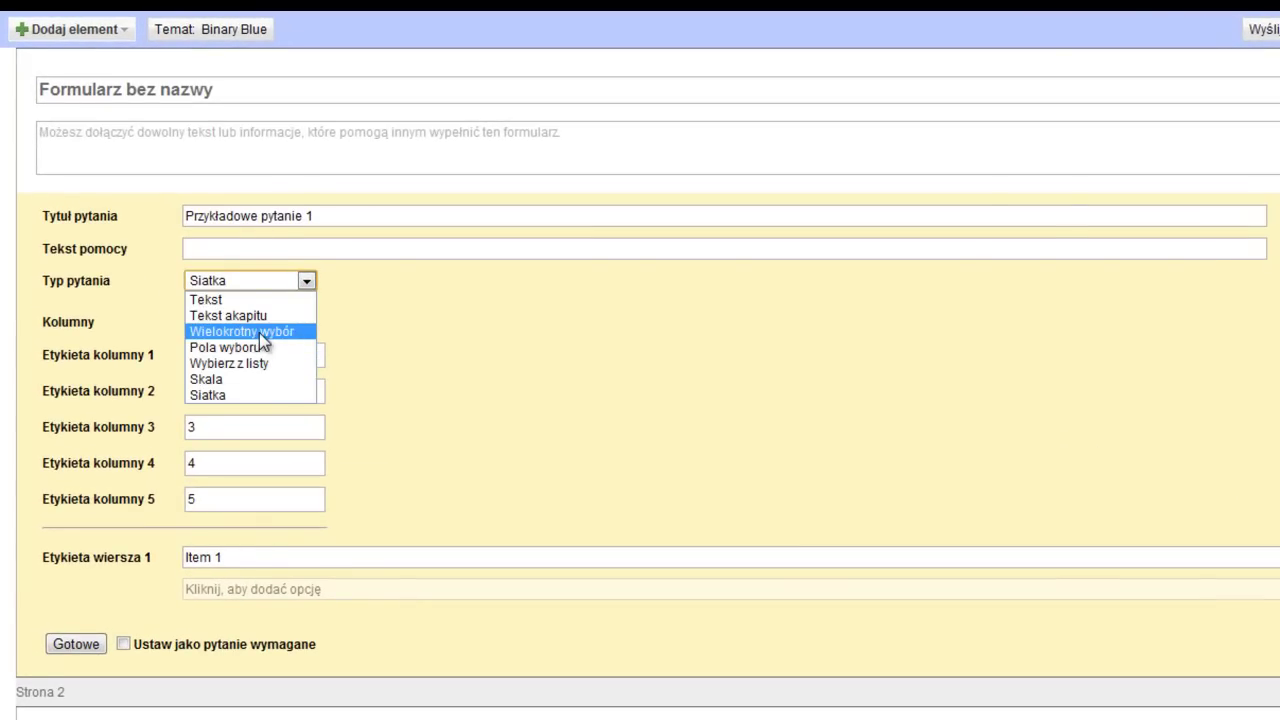
left_click(259, 332)
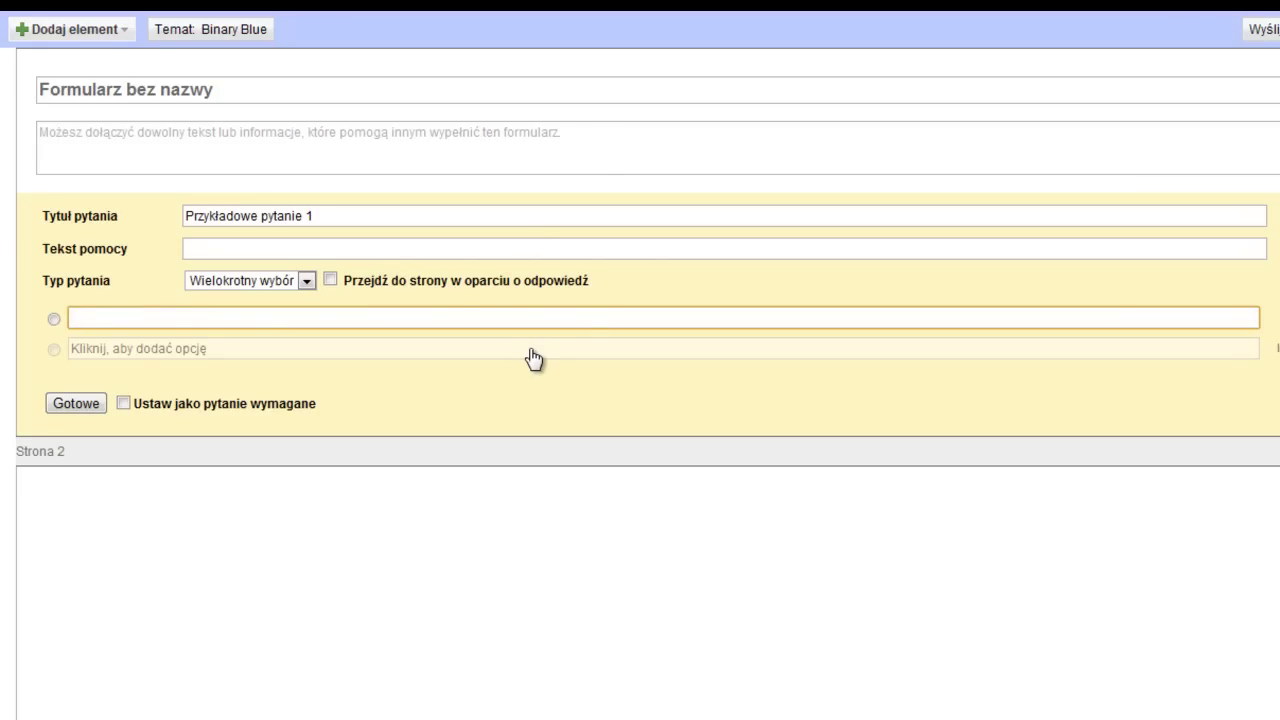
type("hdgsjksgjg")
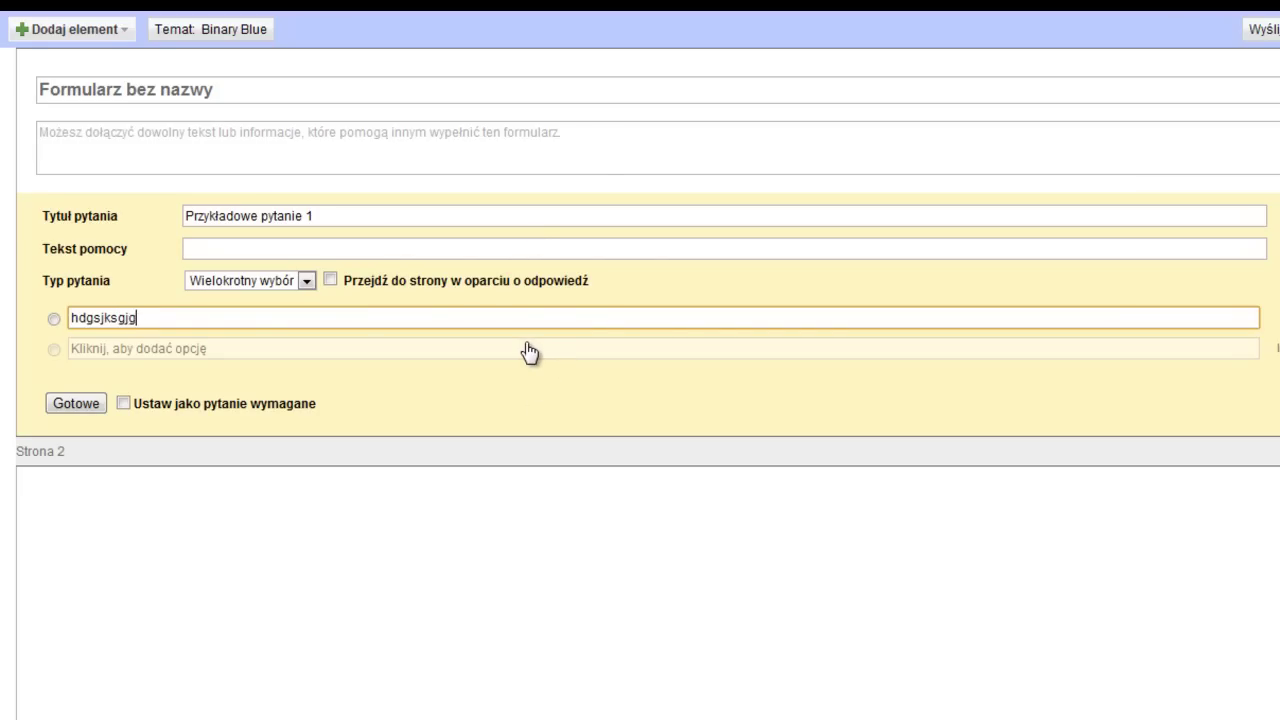
left_click(357, 349)
type("d'kdfkp")
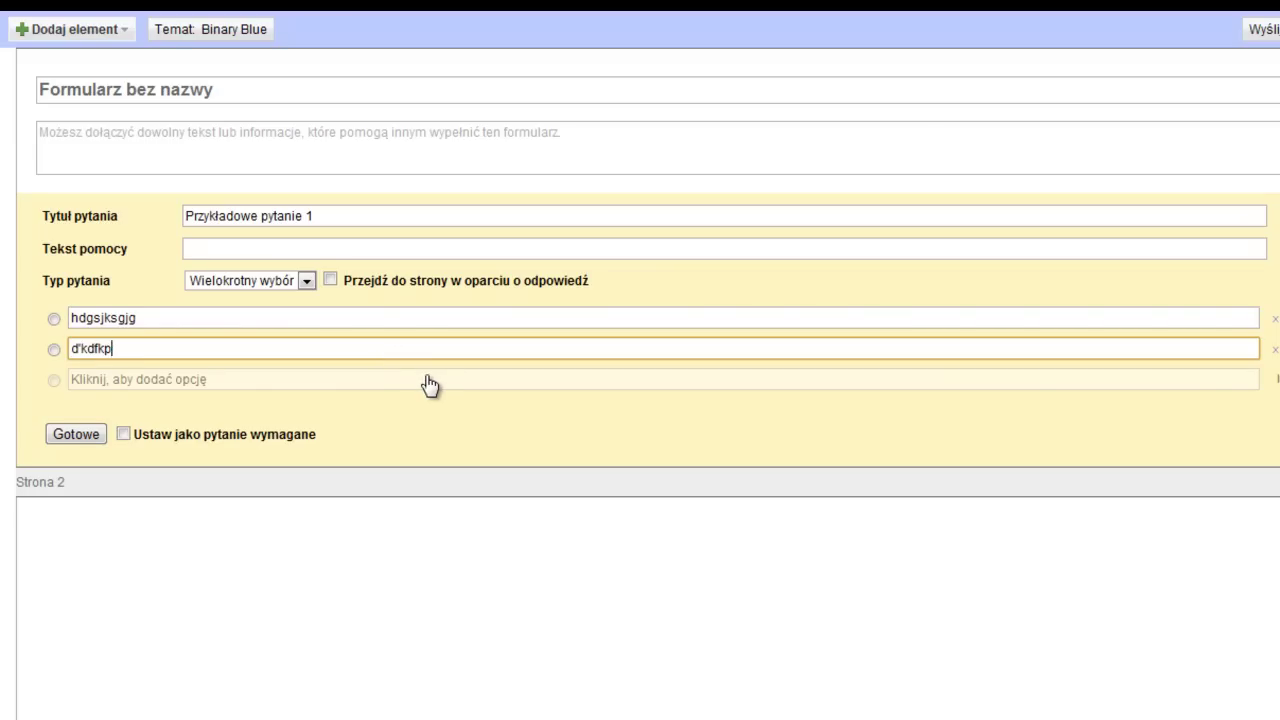
left_click(123, 435)
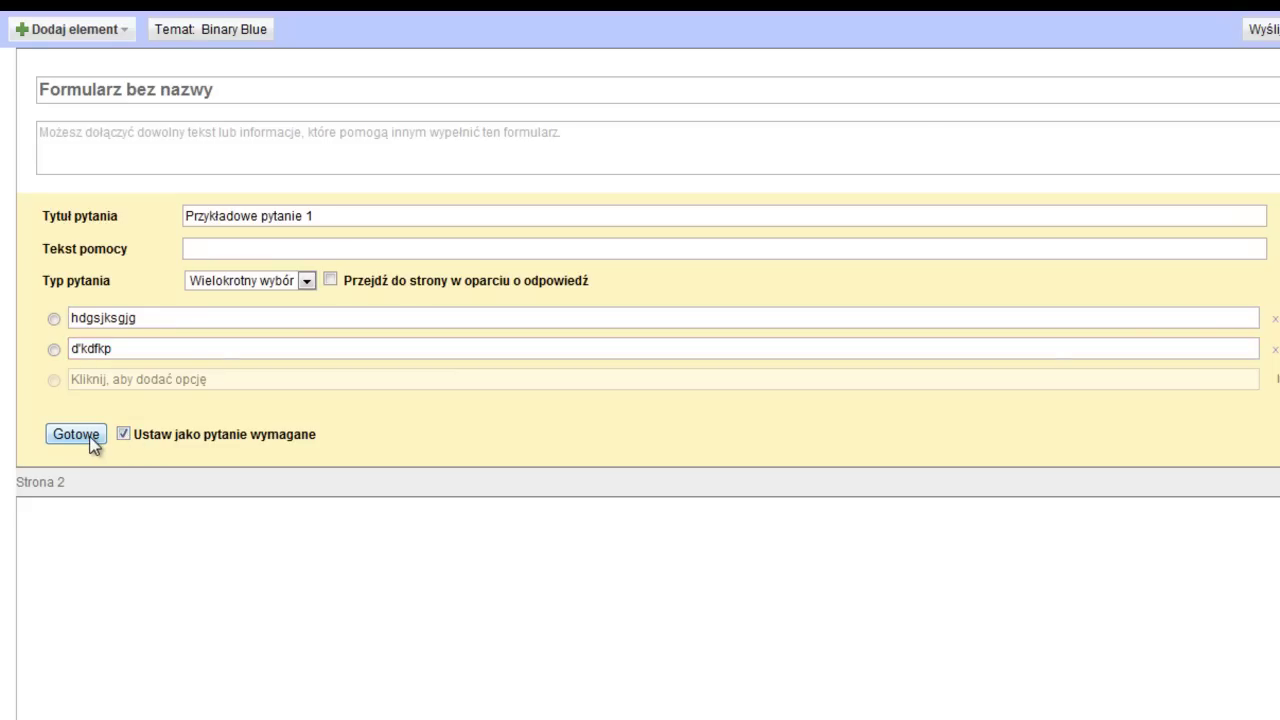
left_click(77, 435)
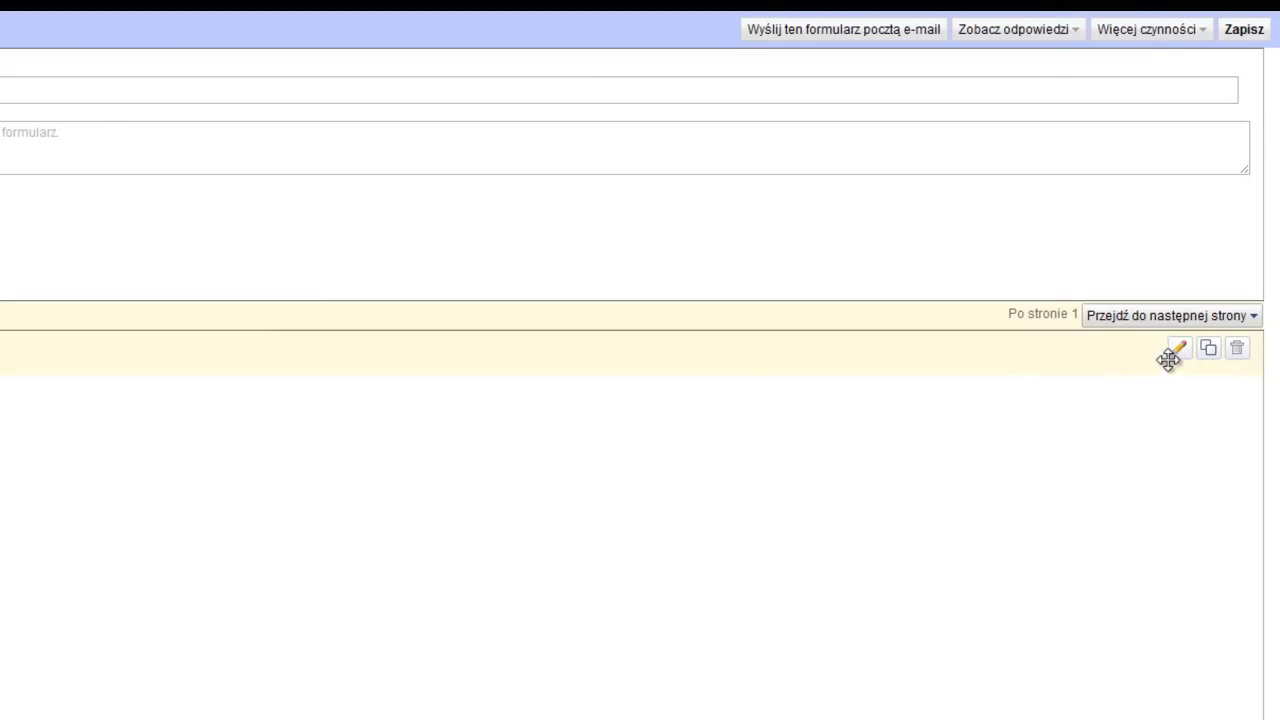
Step: Set the title of page 2 to "fgjgjj" and finish editing the page break
left_click(1180, 349)
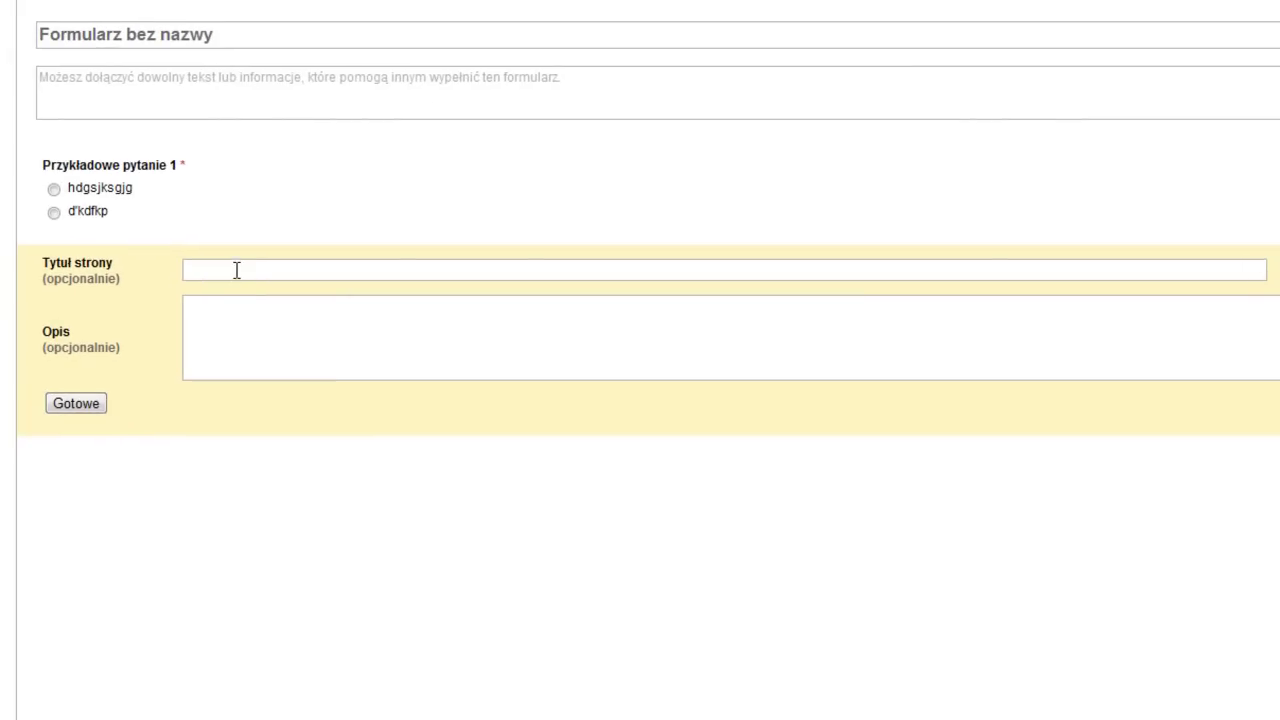
left_click(237, 270)
type("fgjgjj")
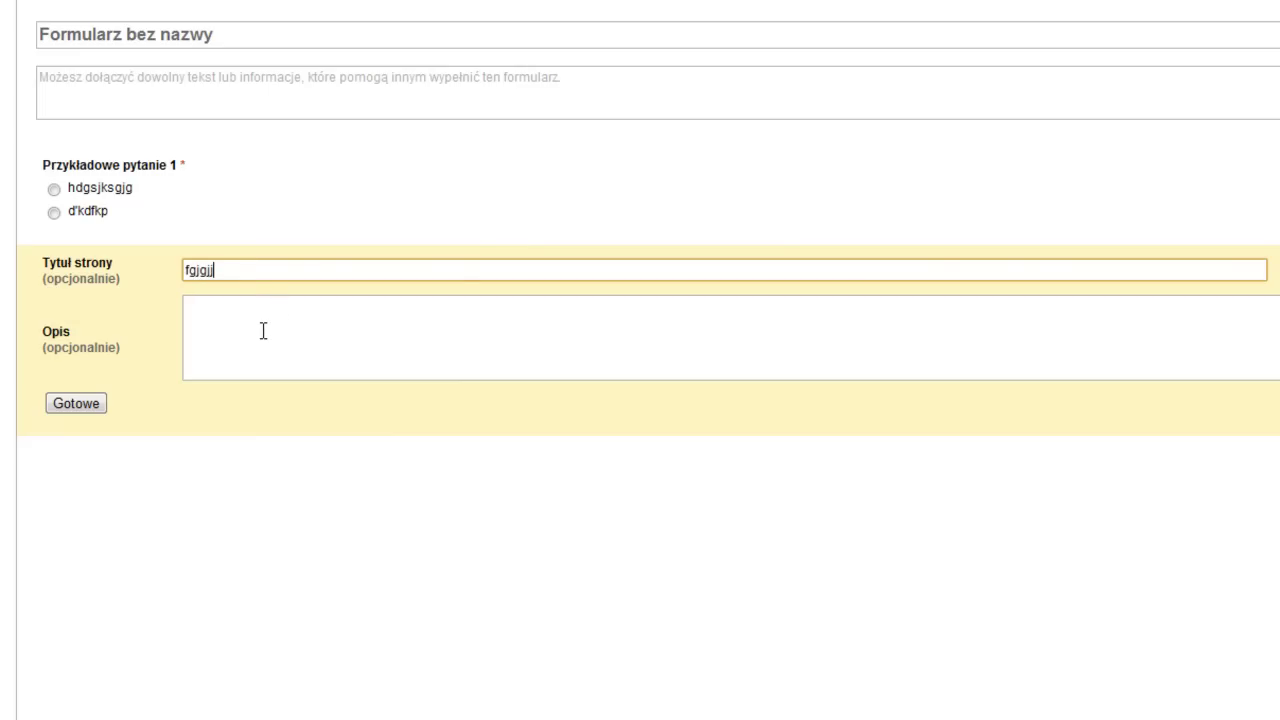
left_click(77, 406)
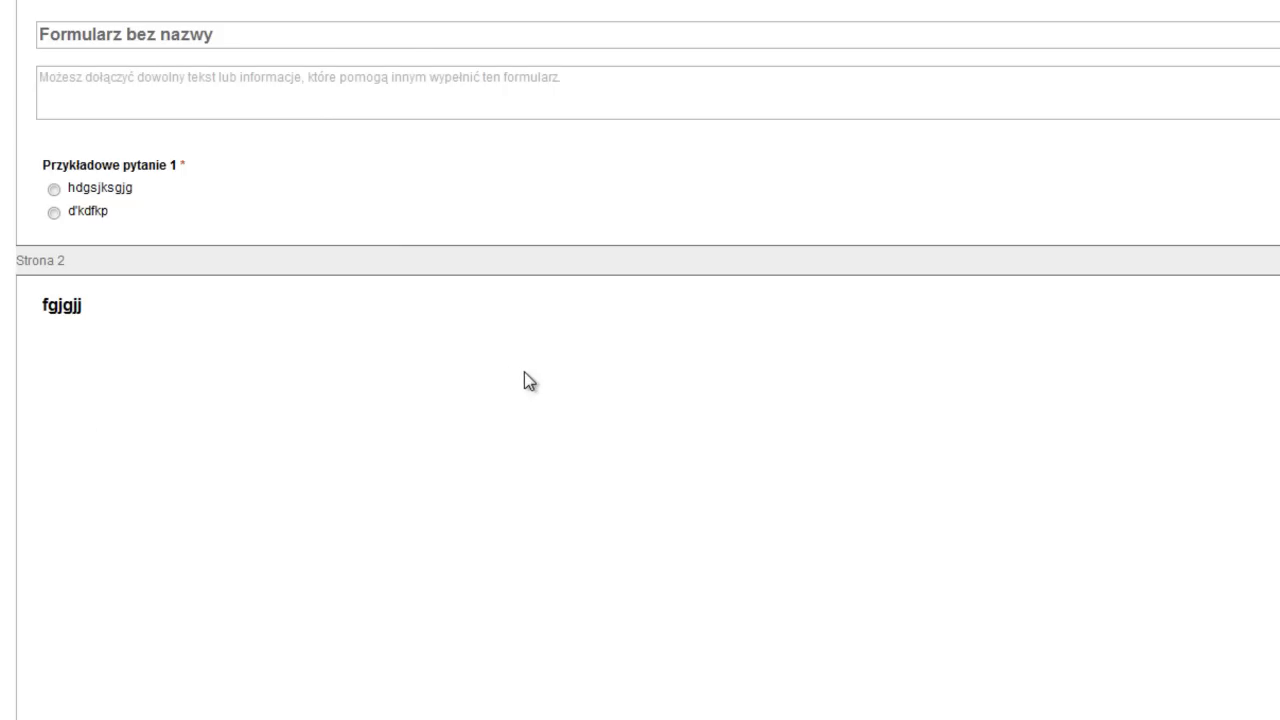
Step: Add a required text question (Tekst) titled "uihsdihhfg" to page 2
left_click(95, 31)
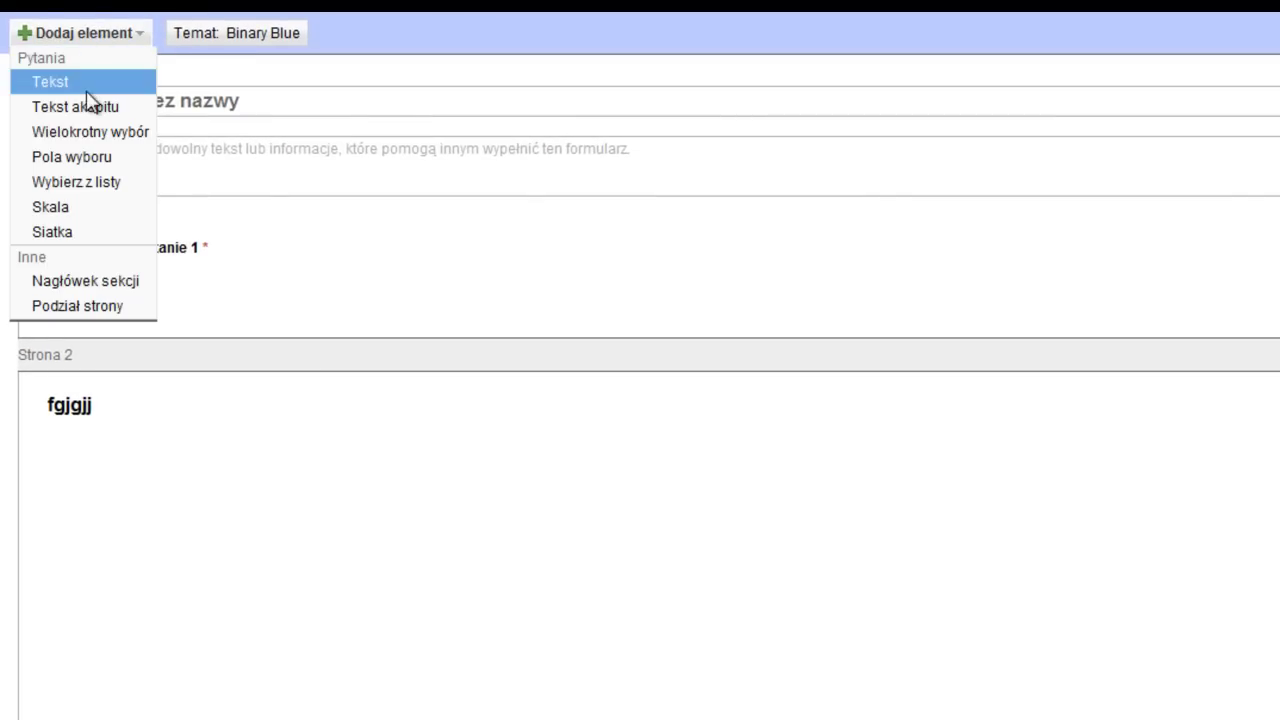
left_click(93, 81)
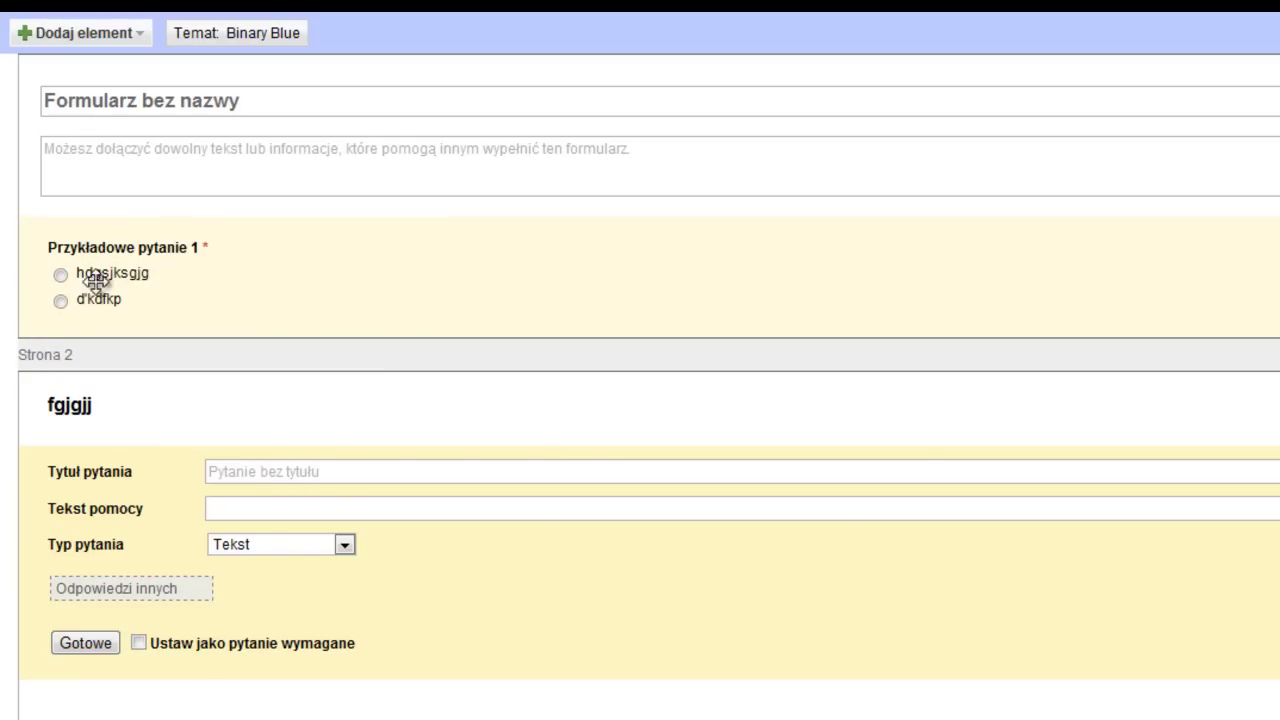
left_click(61, 302)
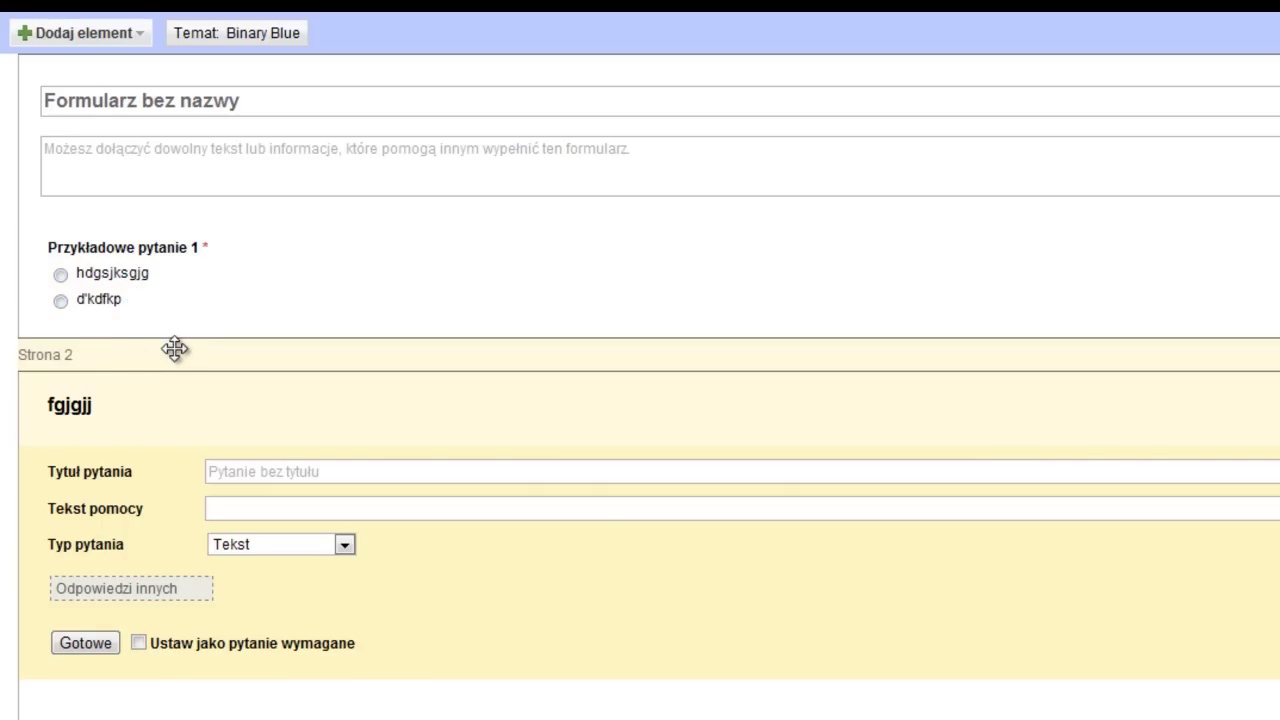
right_click(270, 474)
left_click(272, 480)
type("uihsdihhfg")
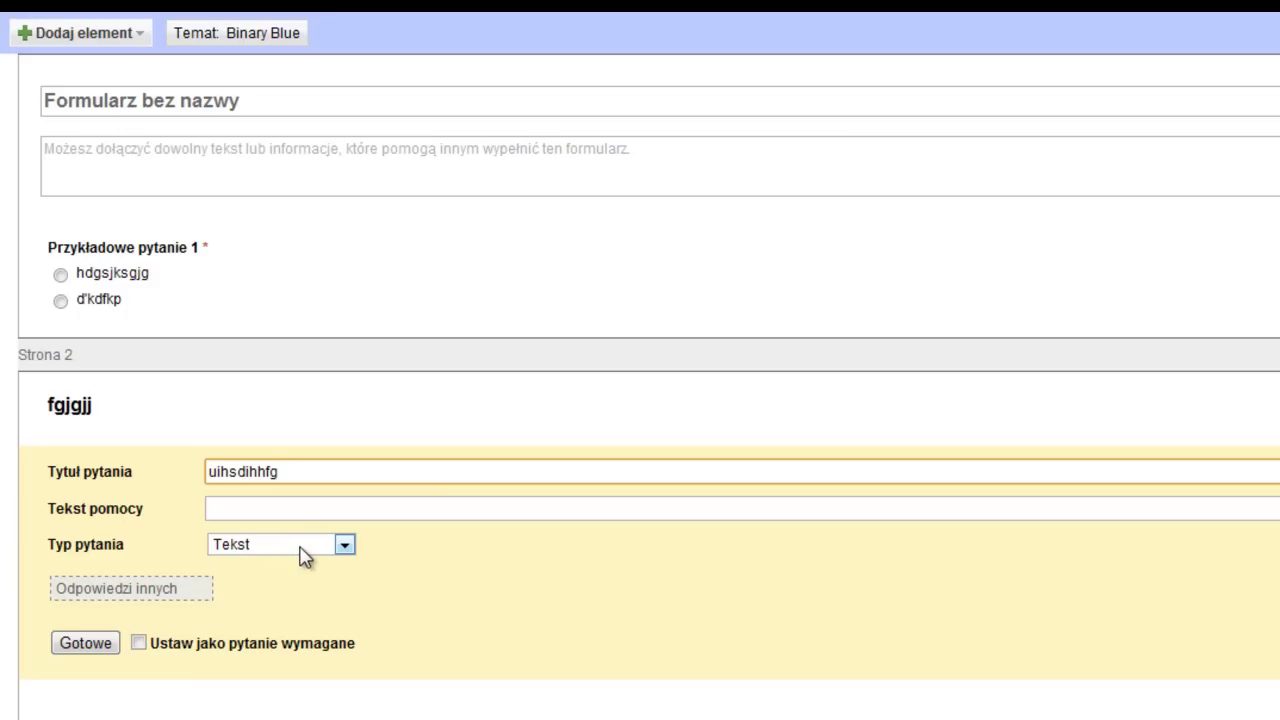
left_click(139, 643)
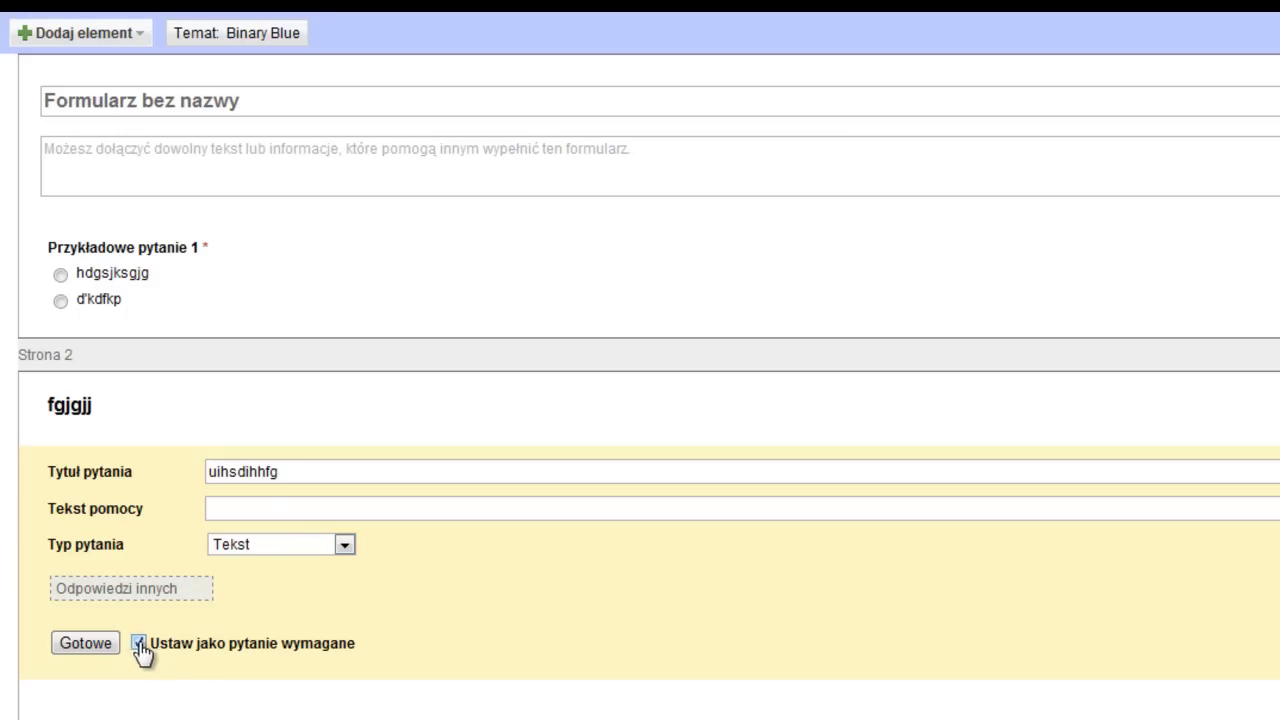
left_click(86, 643)
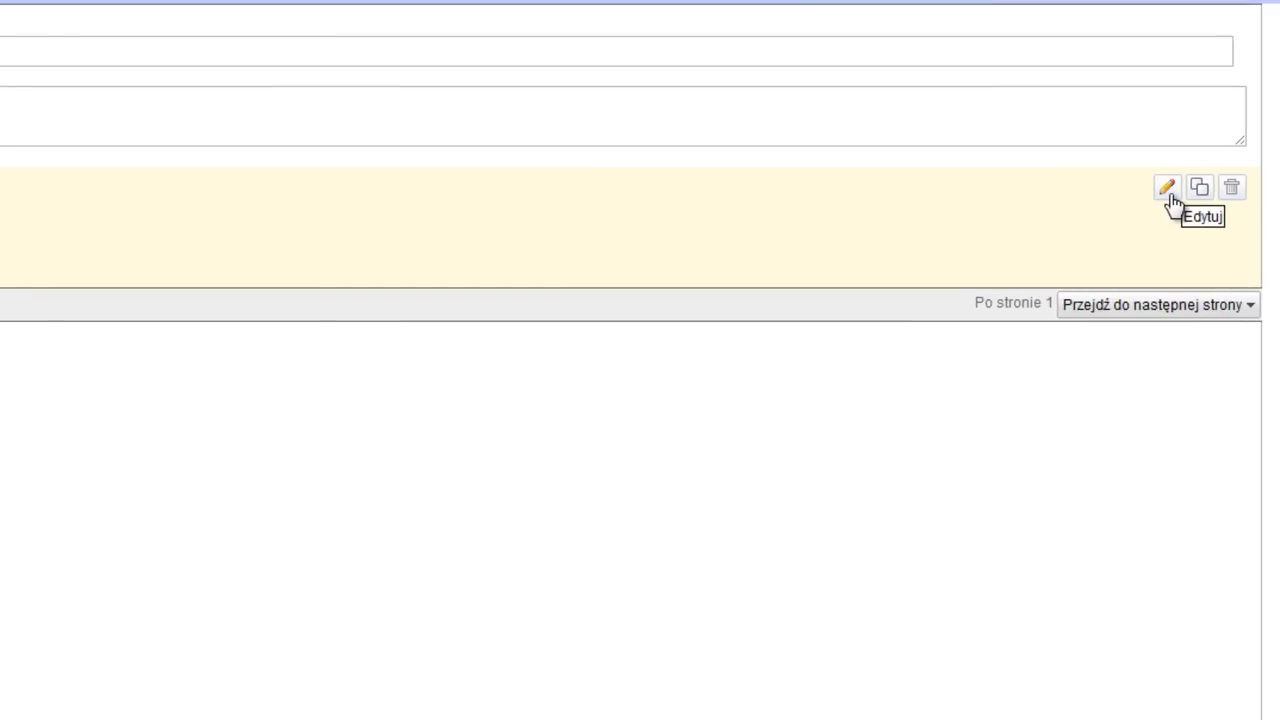
Step: Enable answer-based page navigation for Przykładowe pytanie 1 and make the answer "hdgsjksgjg" lead to page 2 (fgjgjj)
left_click(1170, 196)
left_click(1211, 298)
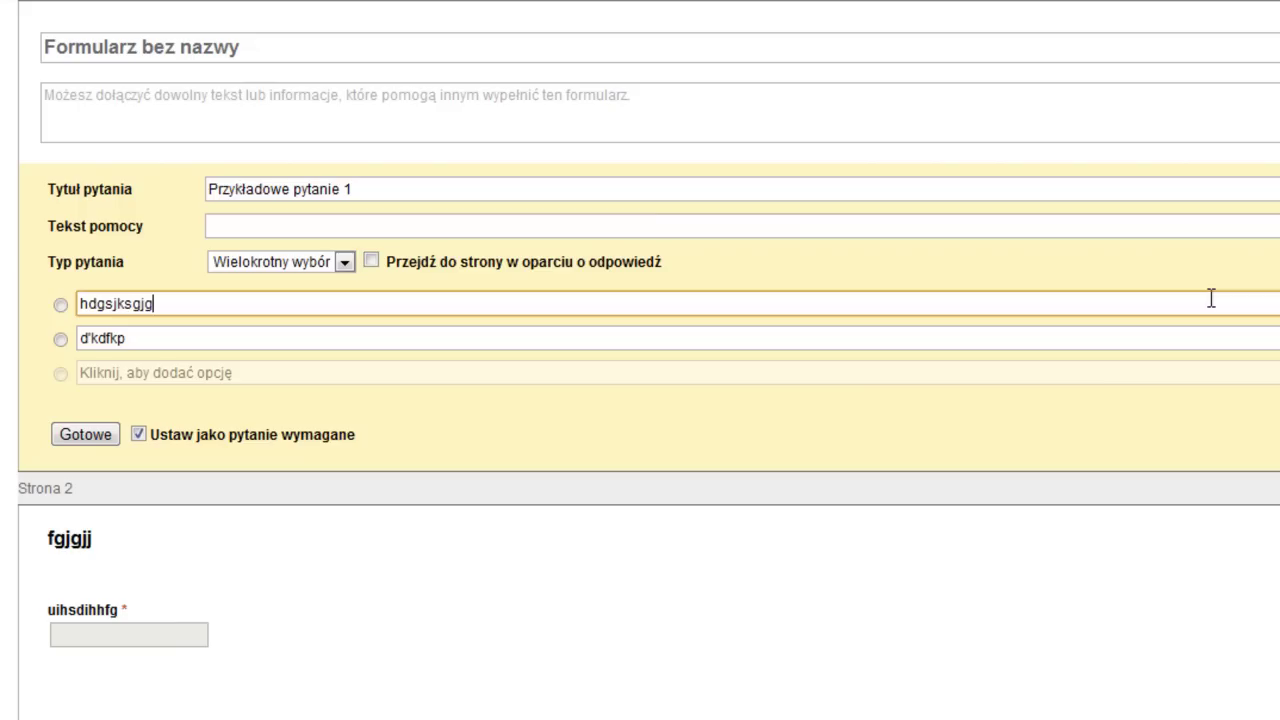
left_click(371, 261)
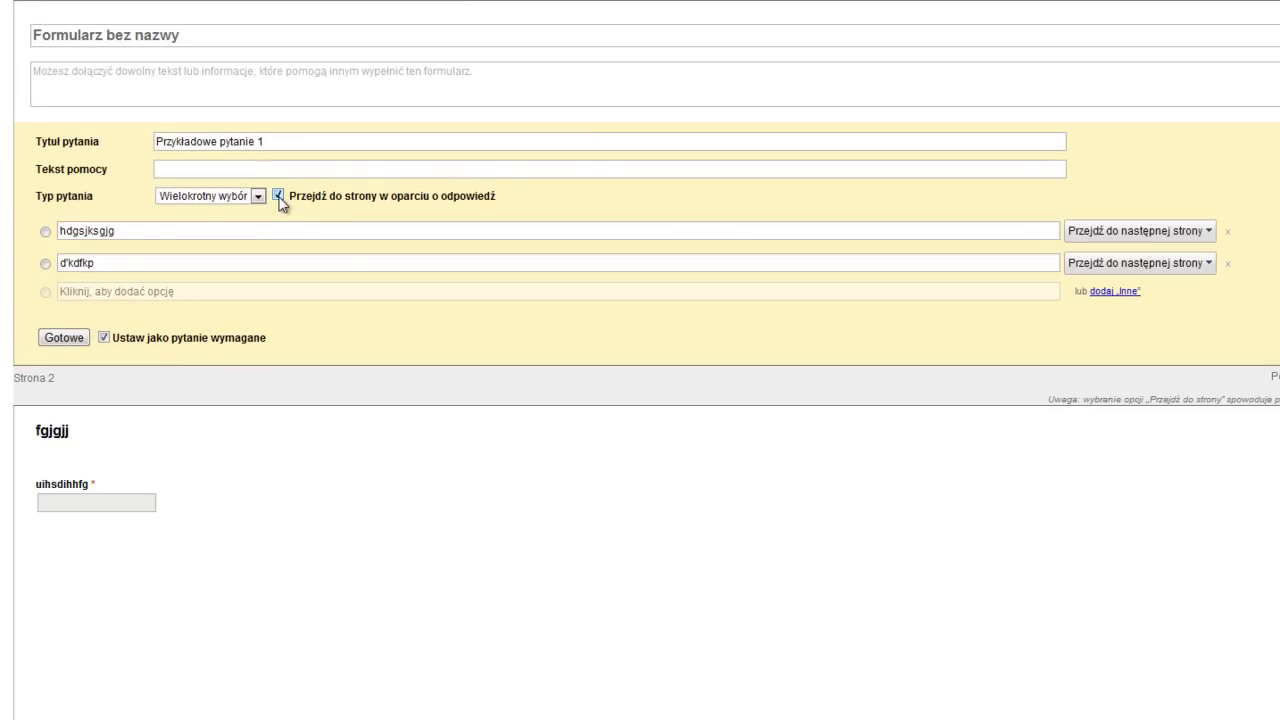
left_click(1209, 232)
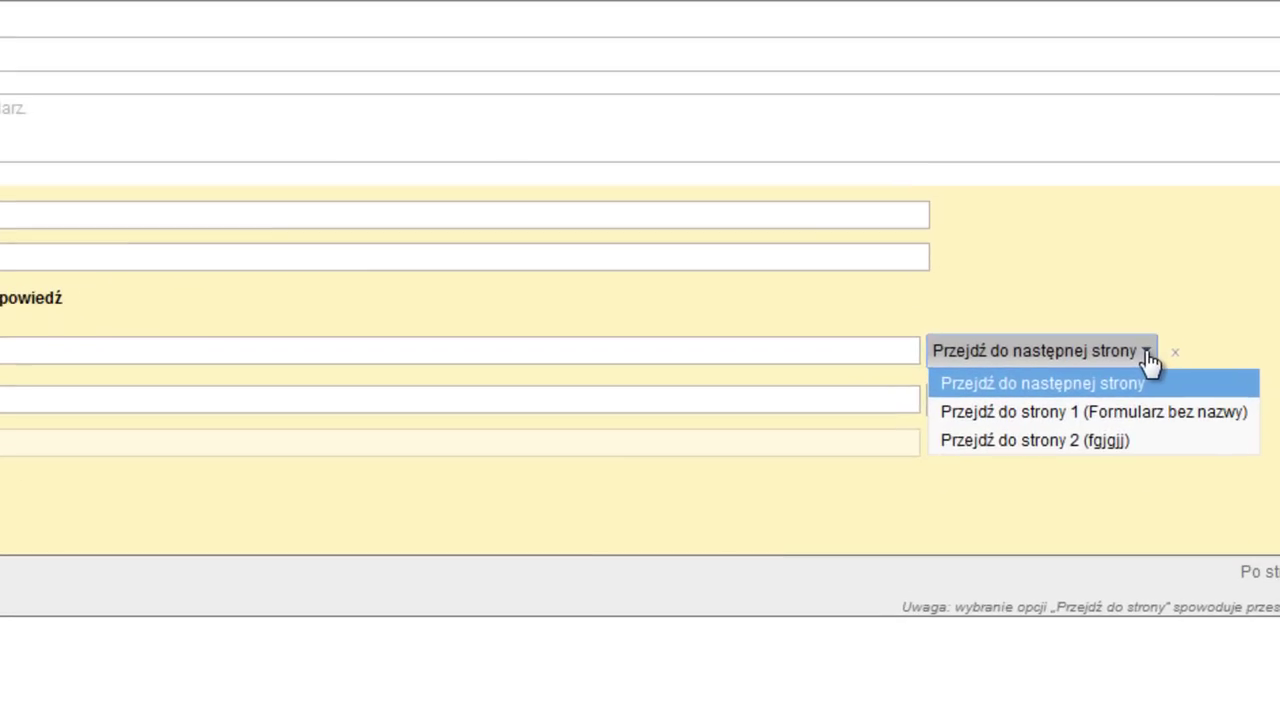
left_click(1106, 441)
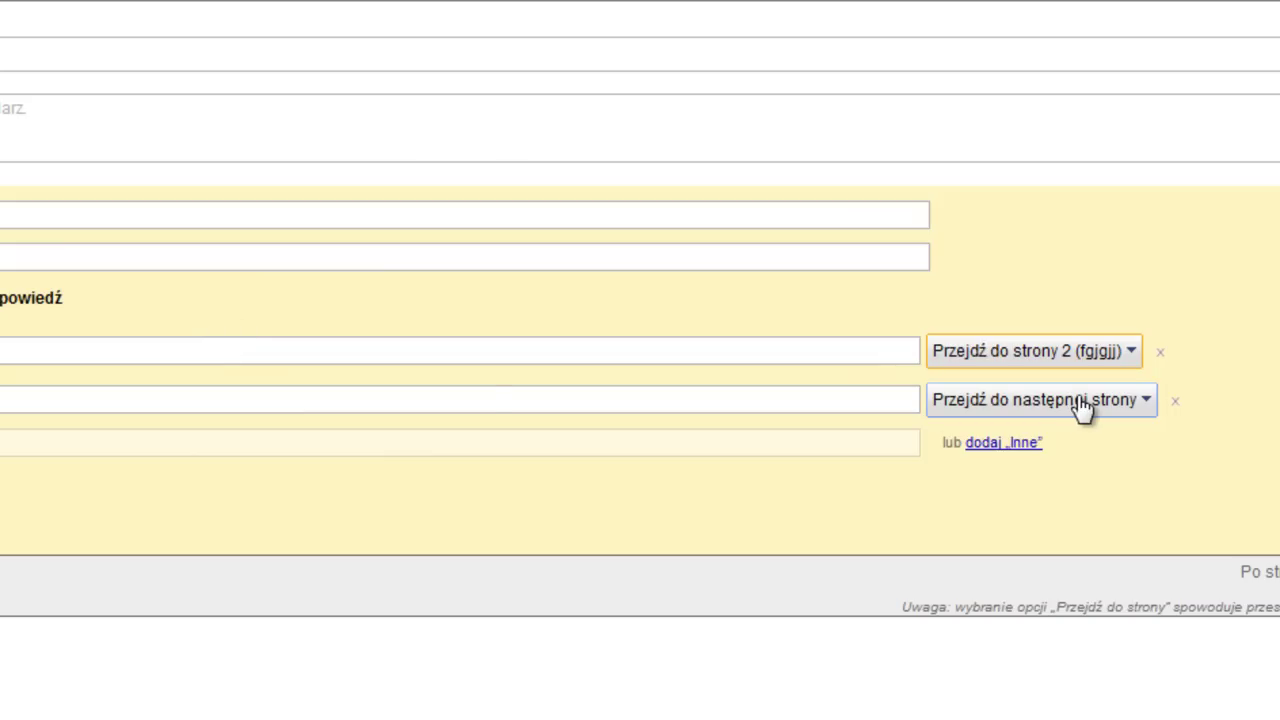
left_click(1150, 404)
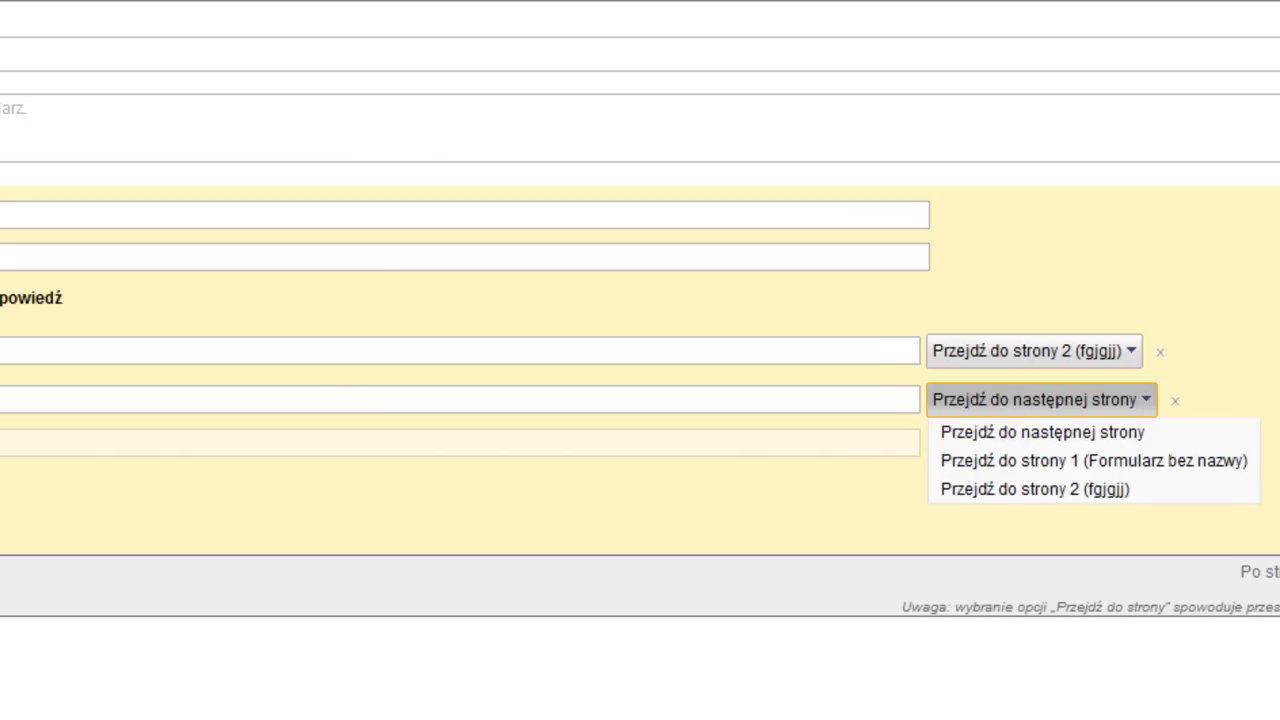
left_click(1156, 400)
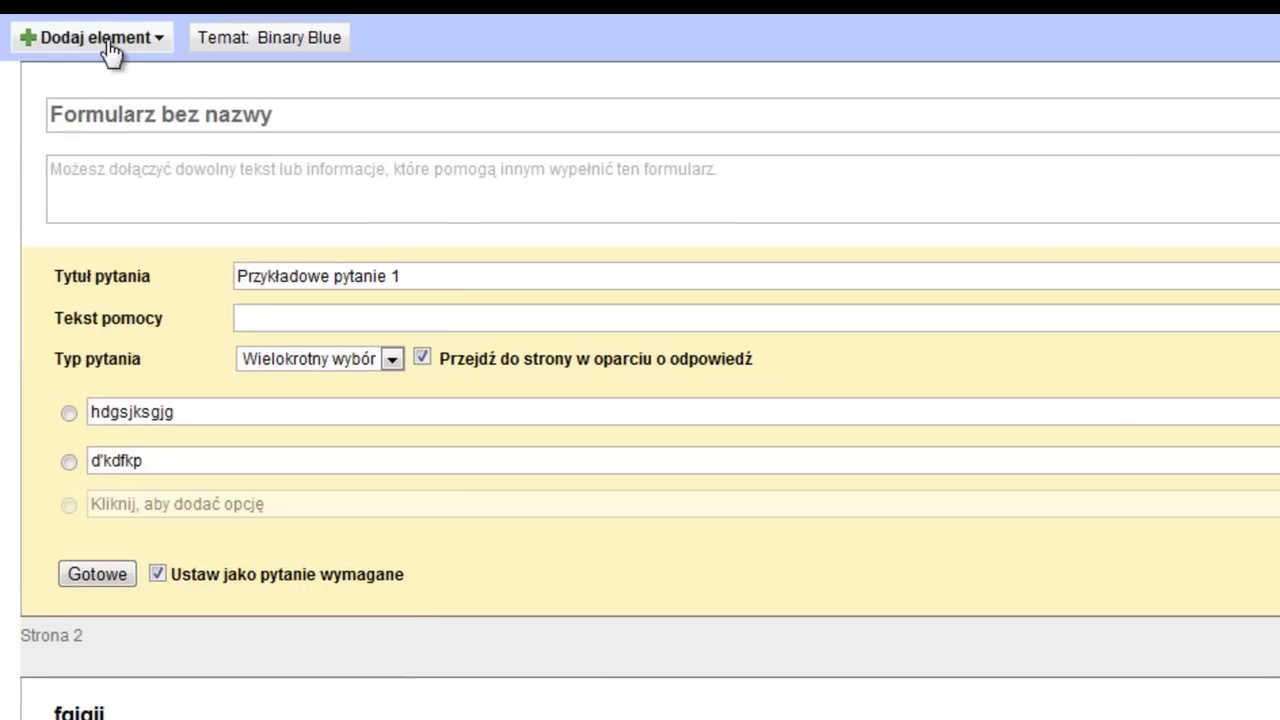
Step: Add another page break at the end of the form with the page title "dziękuję"
left_click(110, 48)
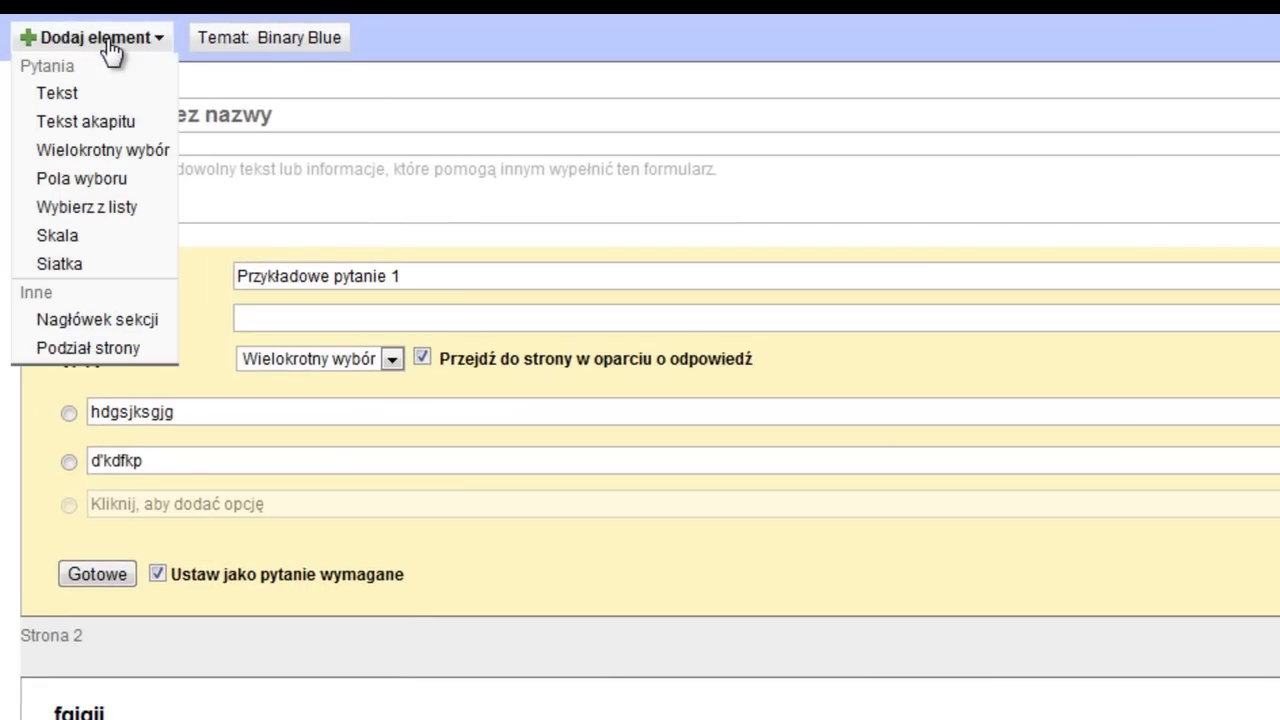
left_click(82, 348)
left_click(264, 452)
type("dziękuję")
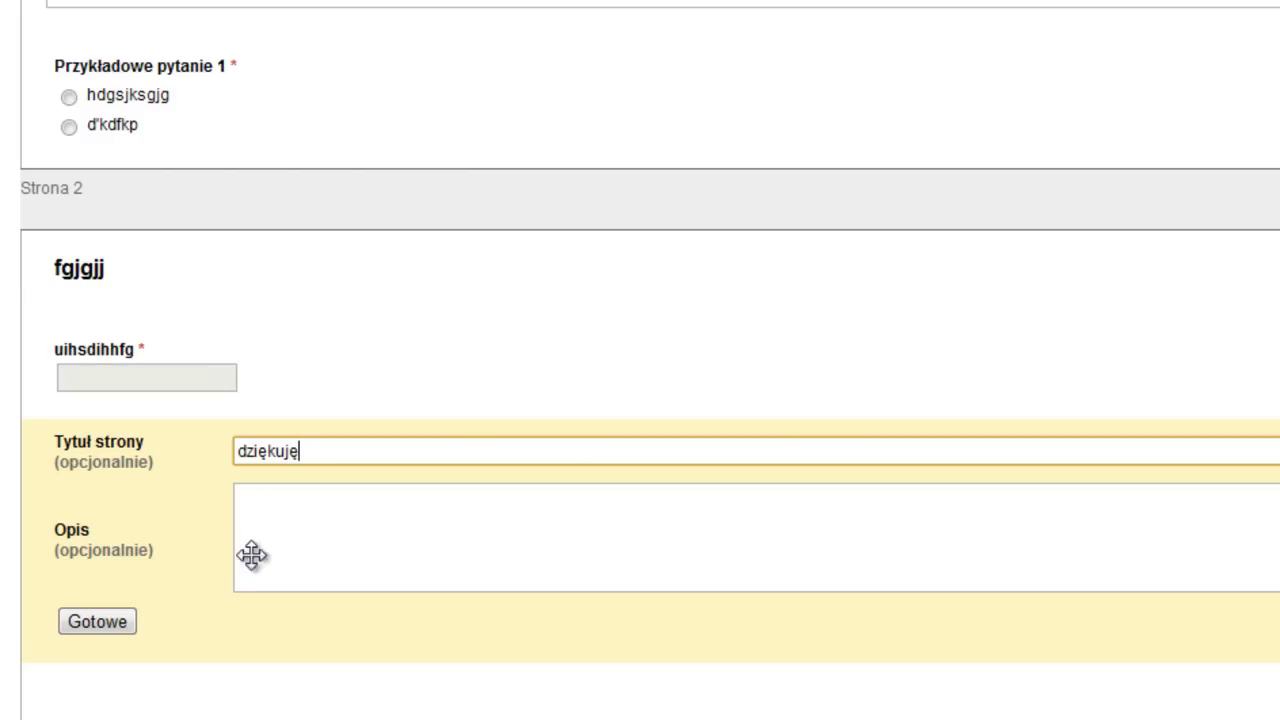
left_click(128, 618)
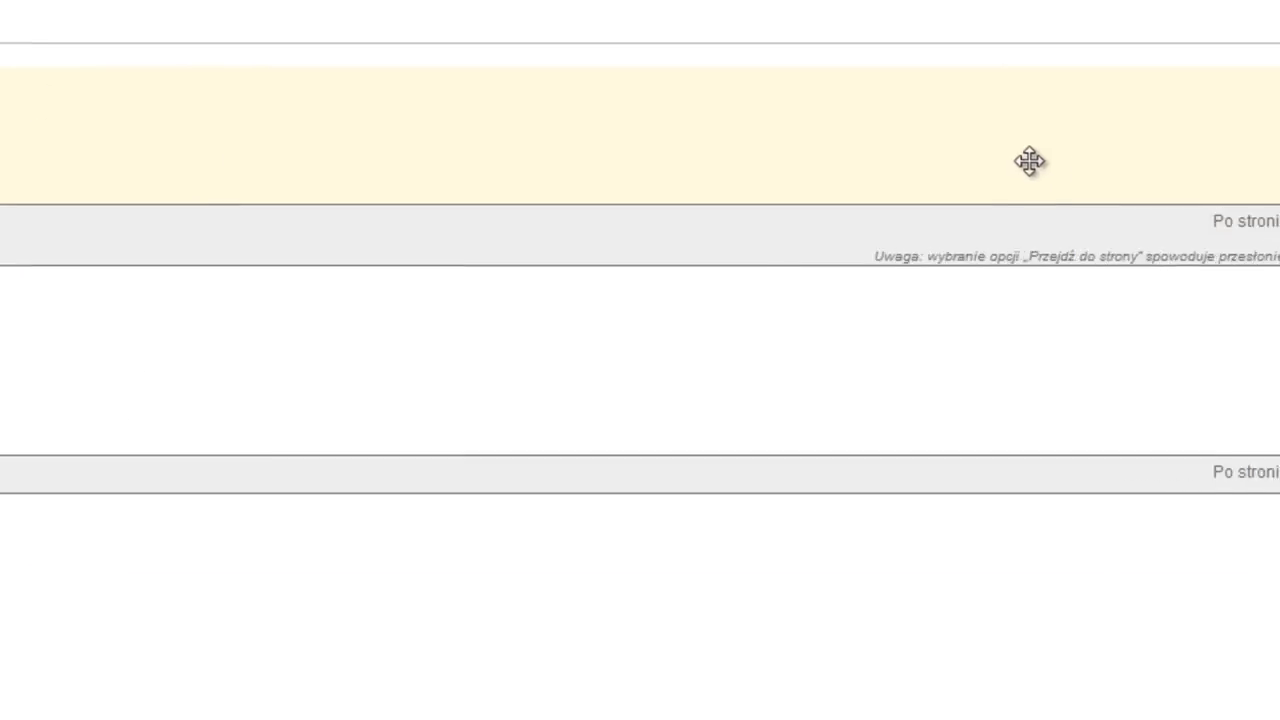
Step: Make the answer "d'kdfkp" in Przykładowe pytanie 1 lead to page 3 (dziękuję)
left_click(1167, 106)
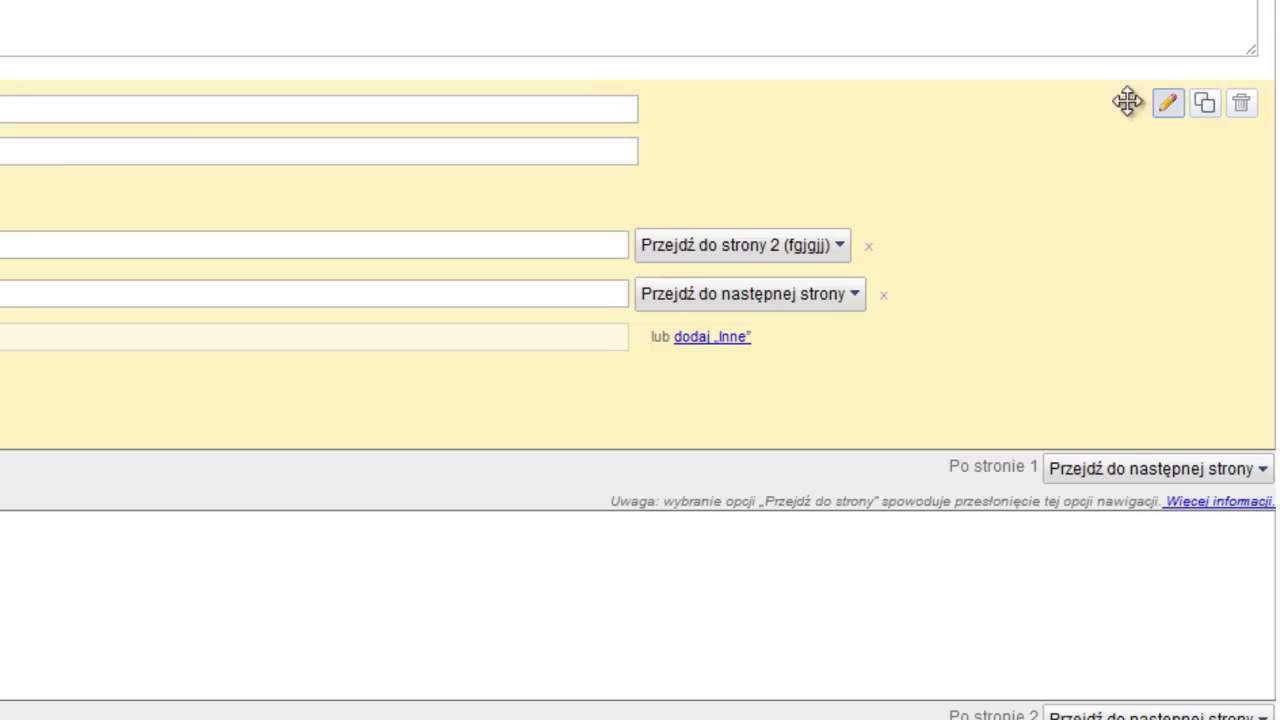
left_click(703, 296)
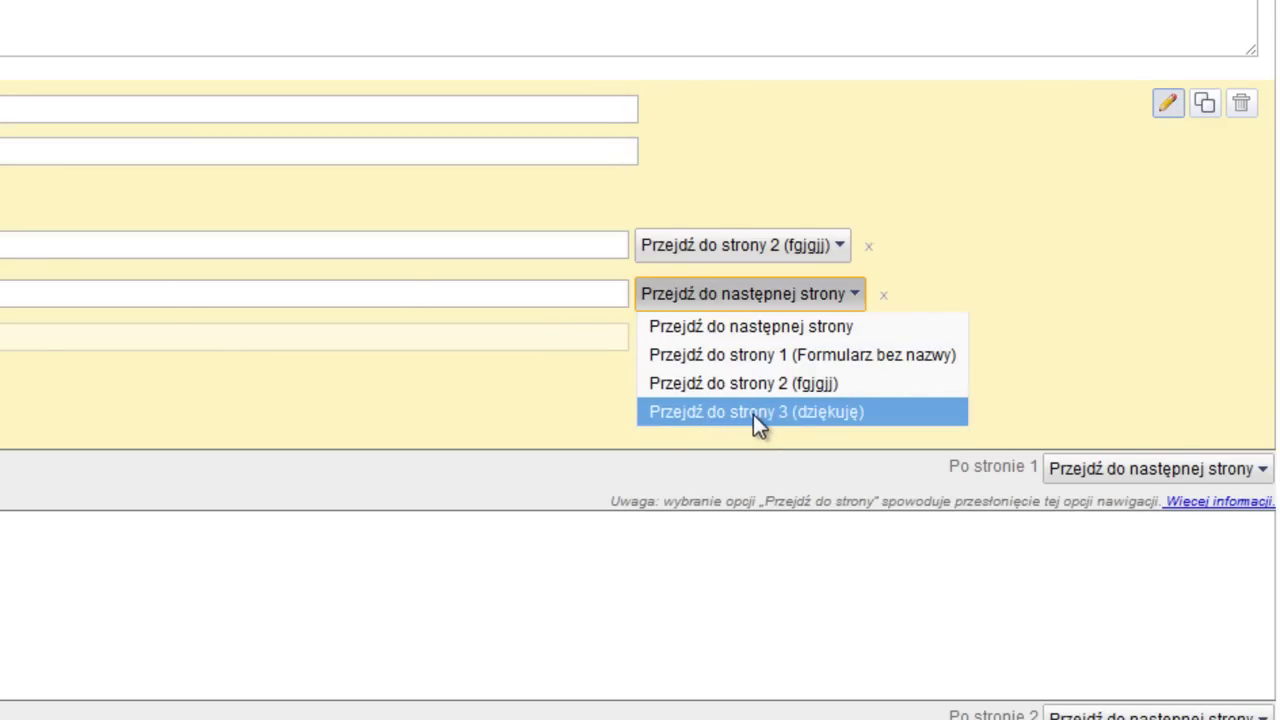
left_click(847, 411)
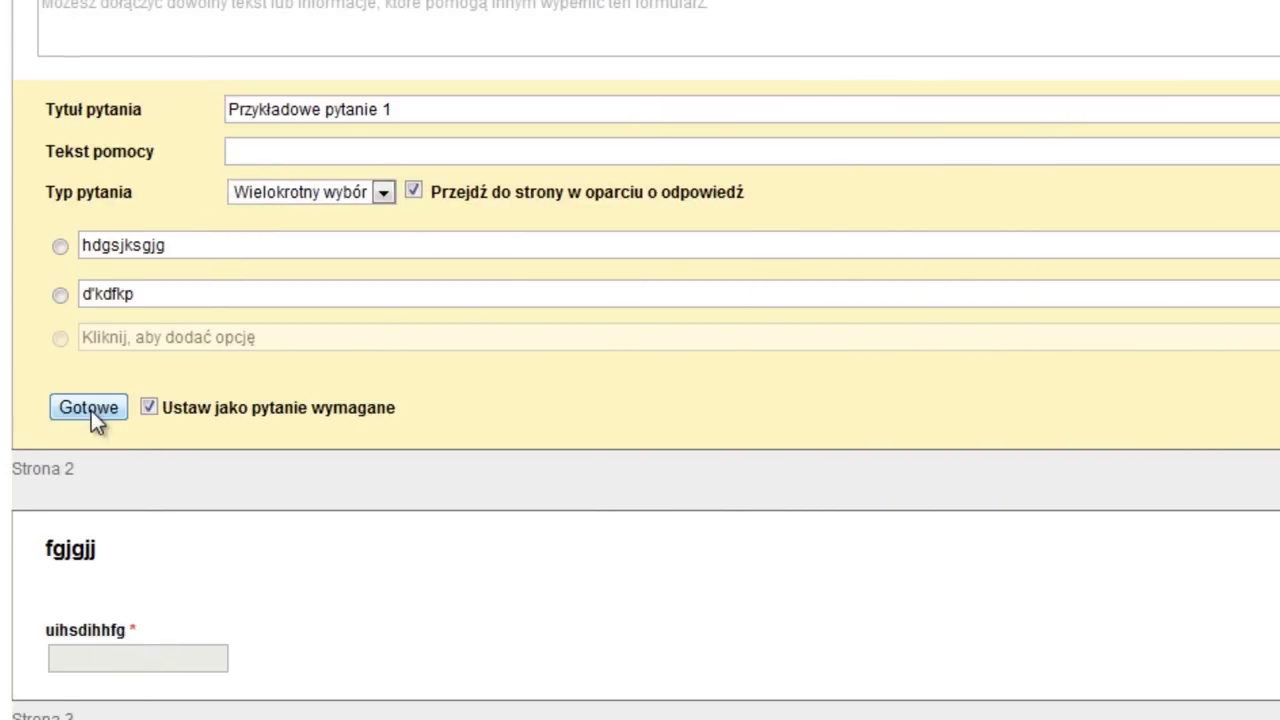
Step: Finish editing Przykładowe pytanie 1, then open the published form and proceed with the answer "hdgsjksgjg"
left_click(63, 410)
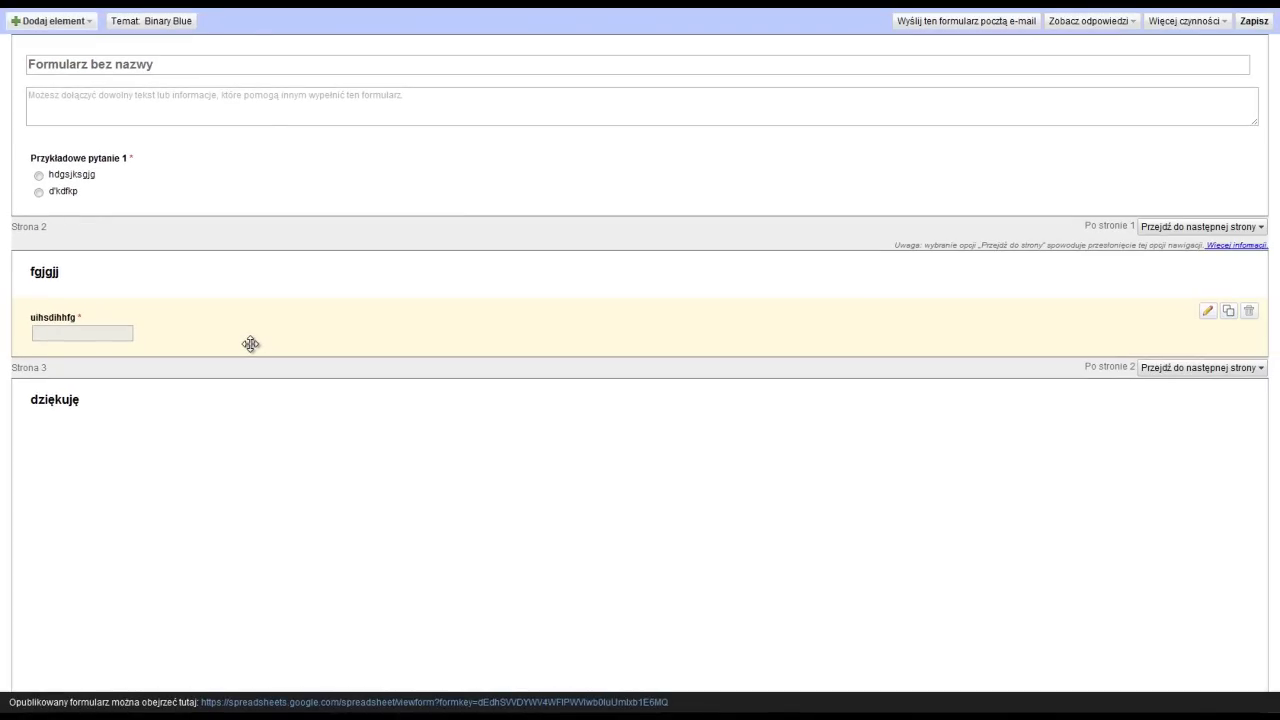
left_click(467, 702)
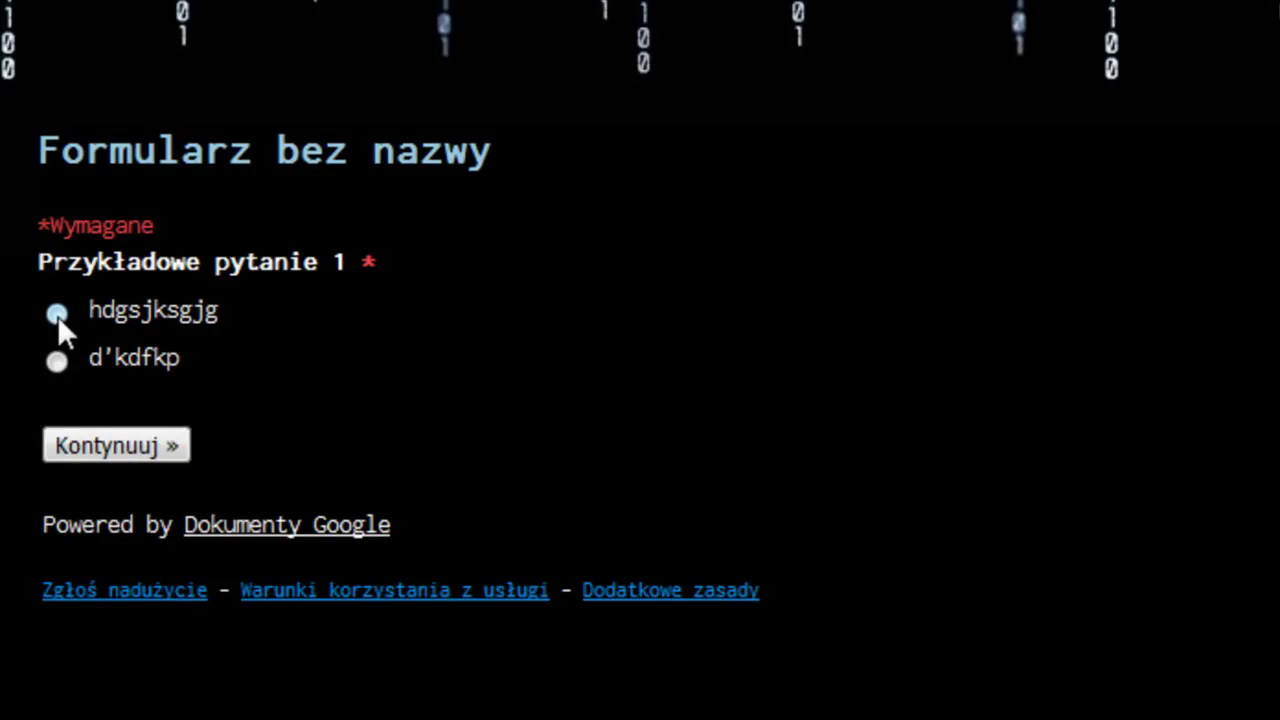
left_click(57, 312)
left_click(146, 444)
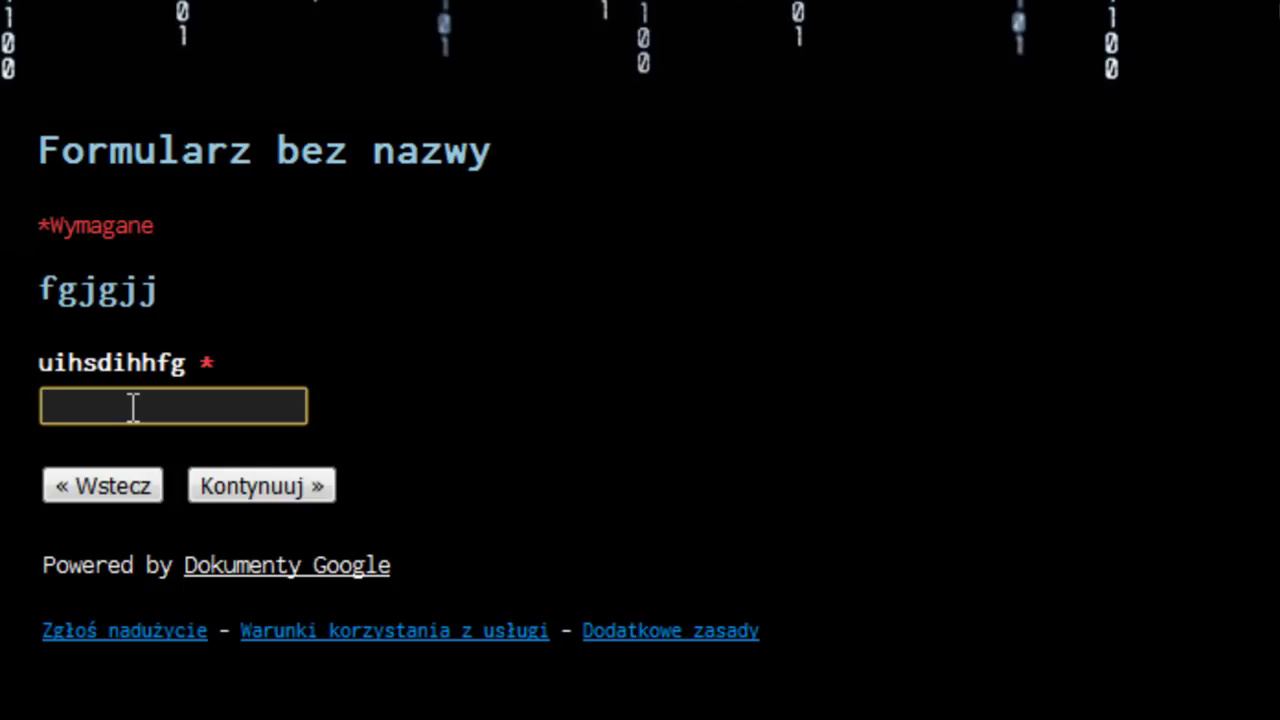
Step: Try to continue past page fgjgjj with the required question empty, then answer uihsdihhfg with "kjhdfkjhdf" and continue
left_click(245, 494)
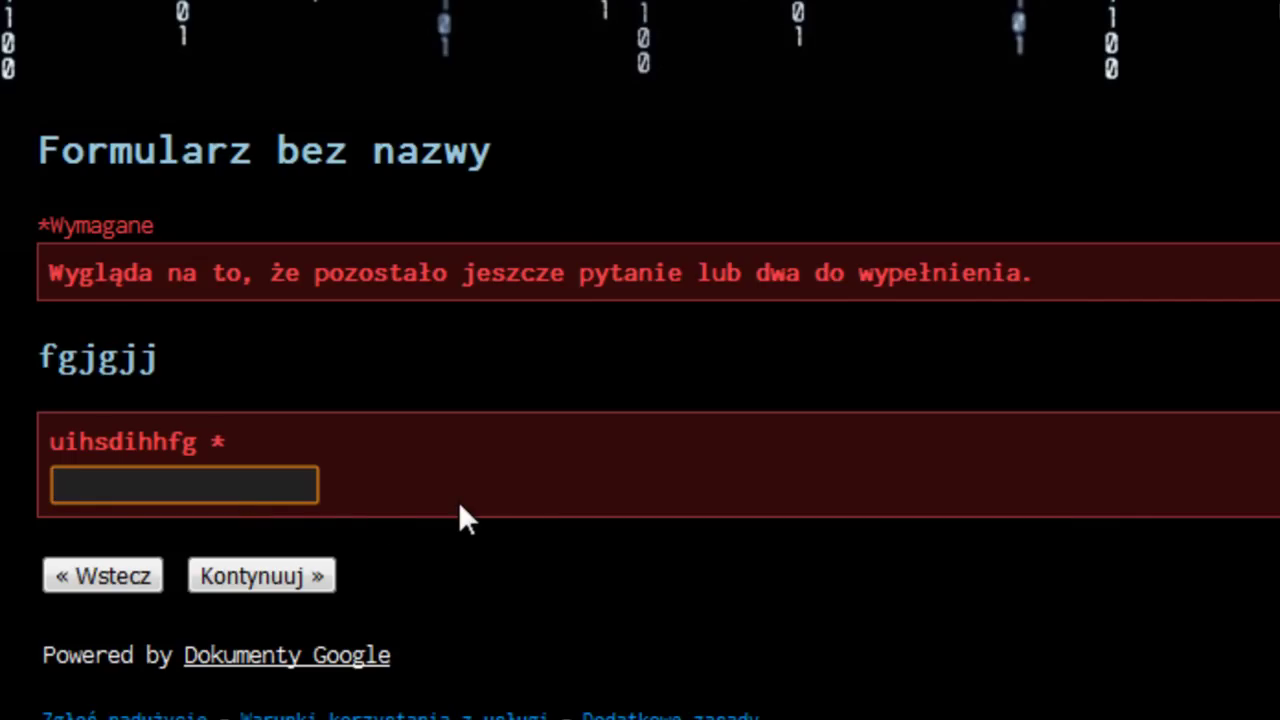
type("kjhdfkjhdf")
left_click(266, 577)
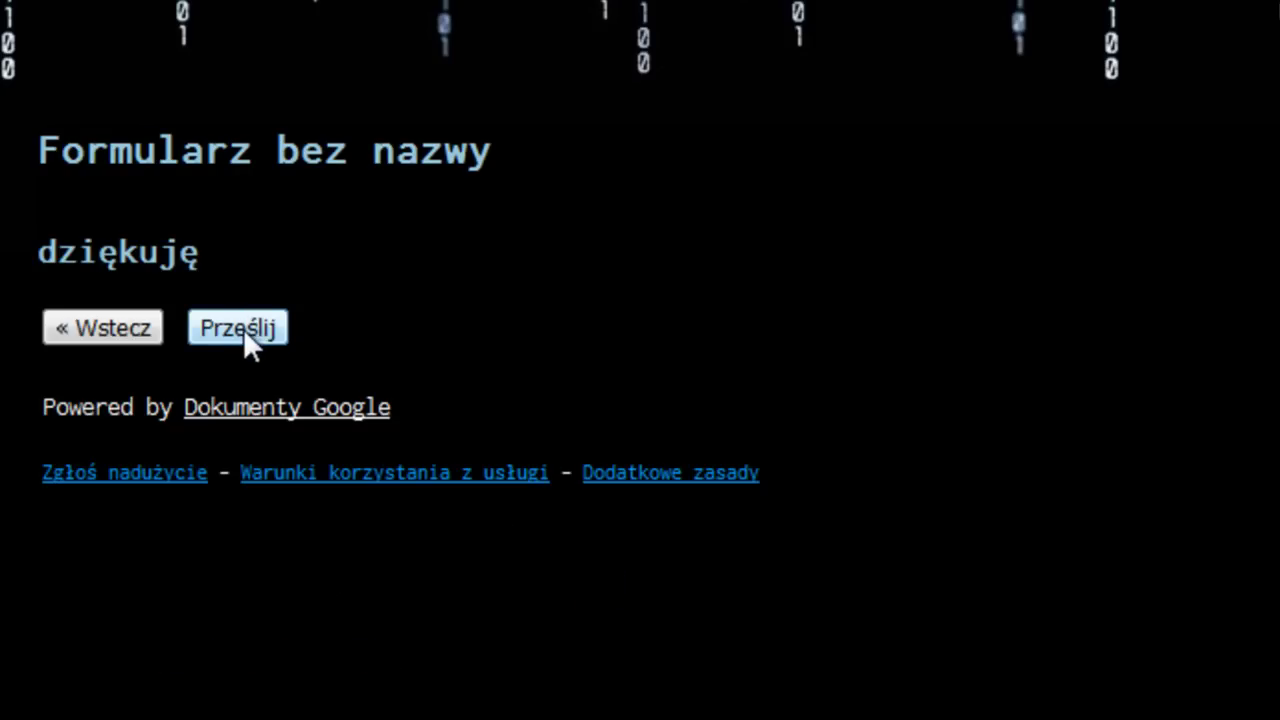
Step: Go back to the form's first page, change the Przykładowe pytanie 1 answer to "d'kdfkp" and submit the form from page dziękuję
left_click(110, 330)
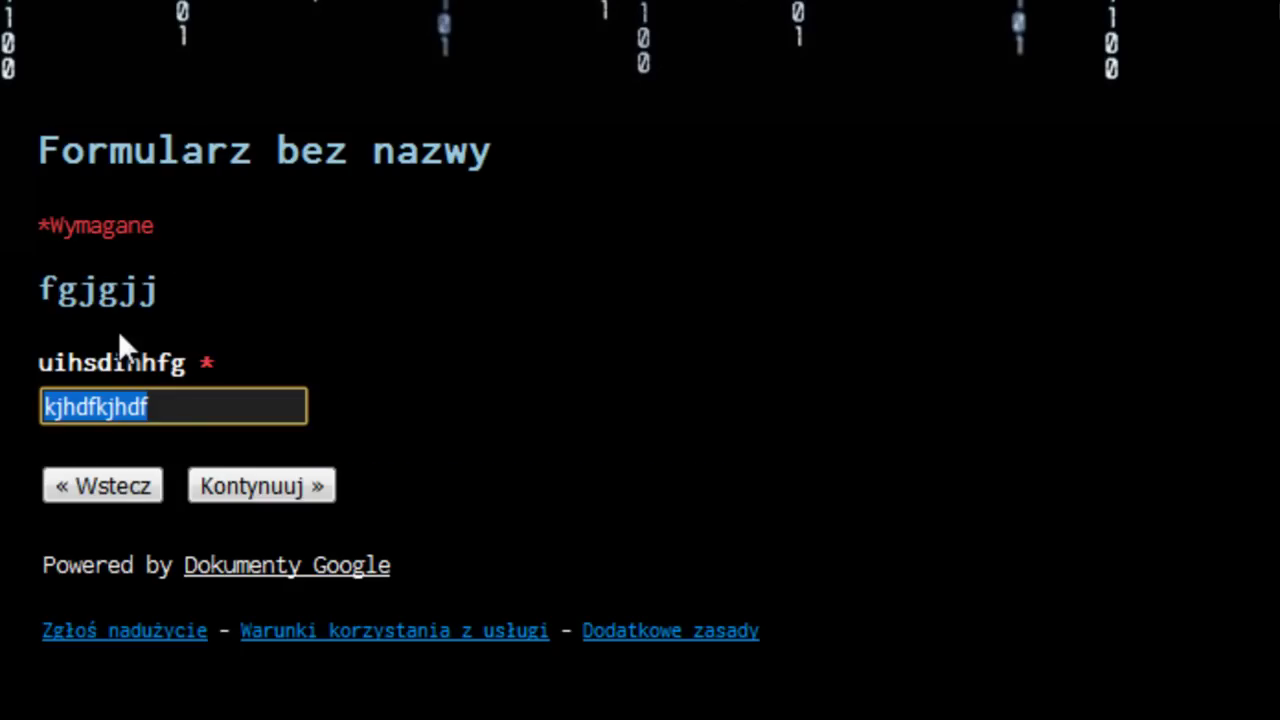
left_click(108, 484)
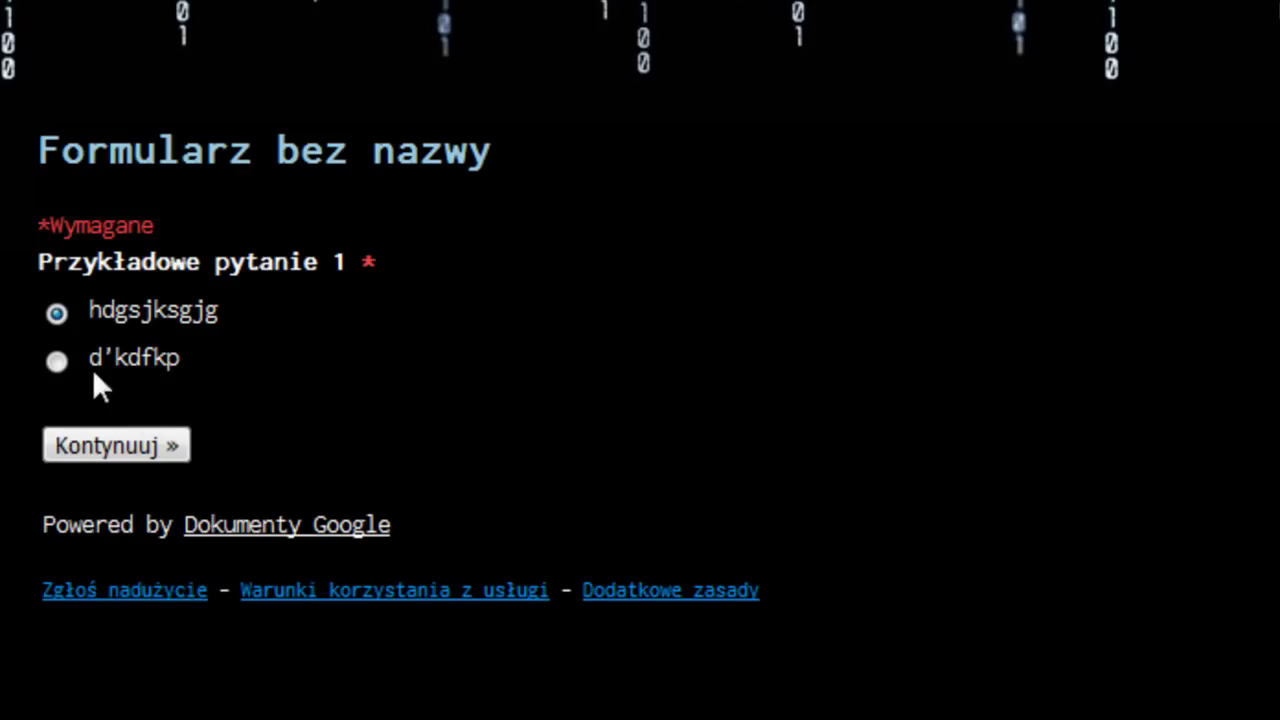
left_click(56, 361)
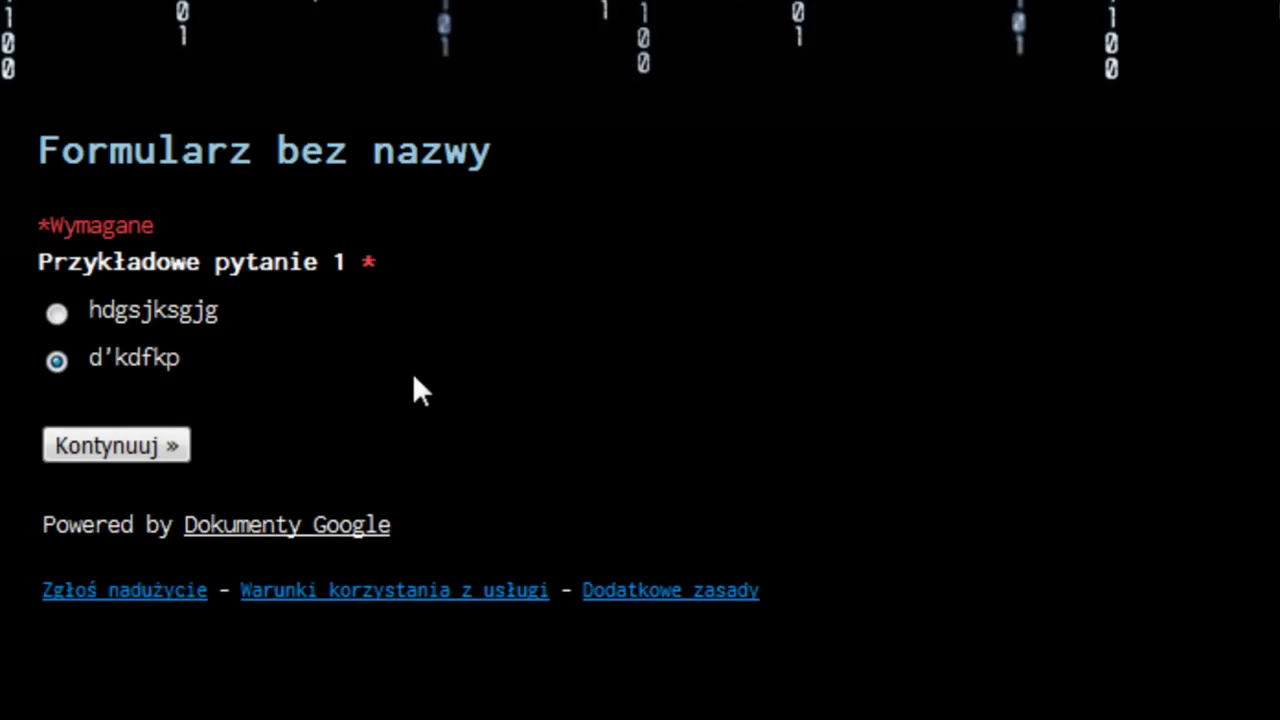
left_click(133, 446)
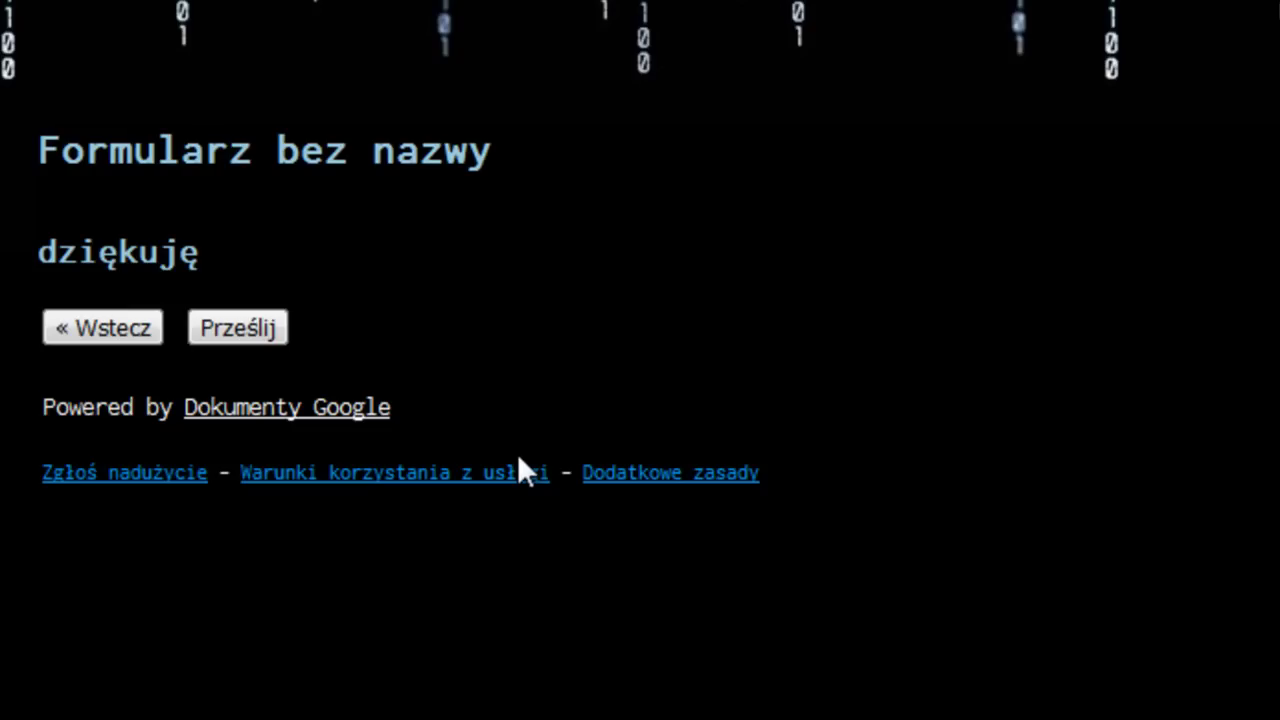
left_click(222, 325)
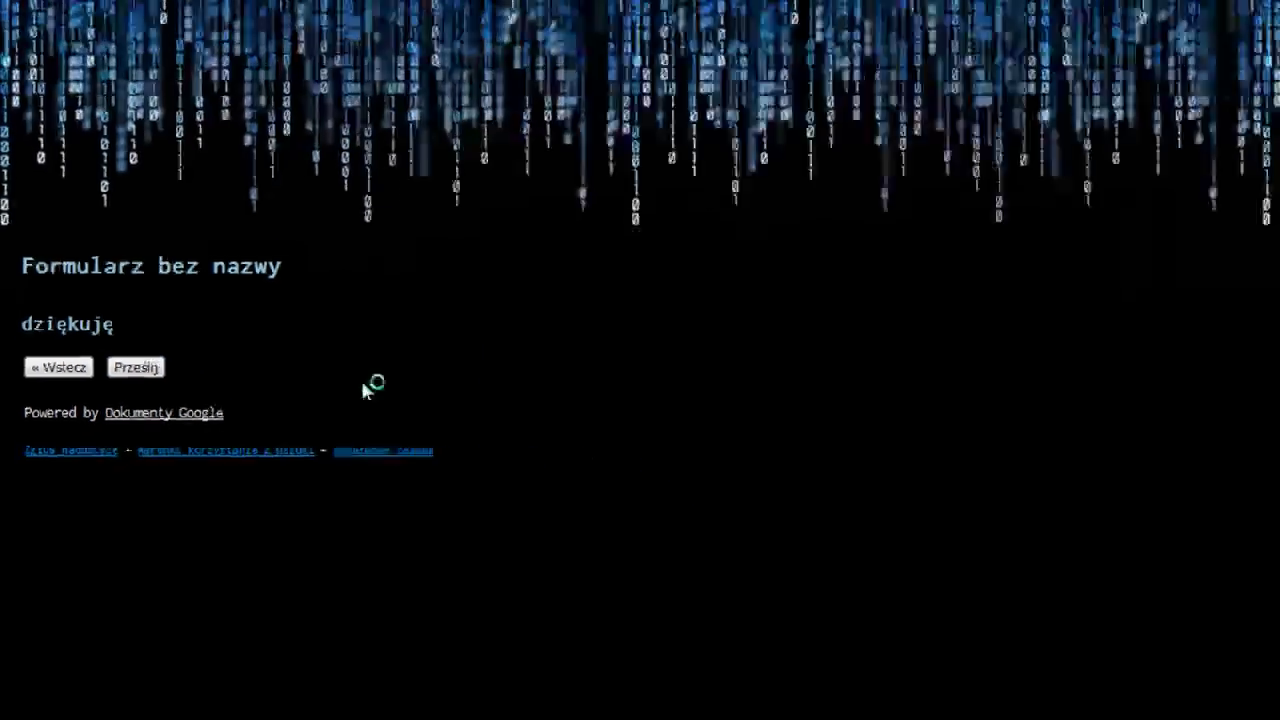